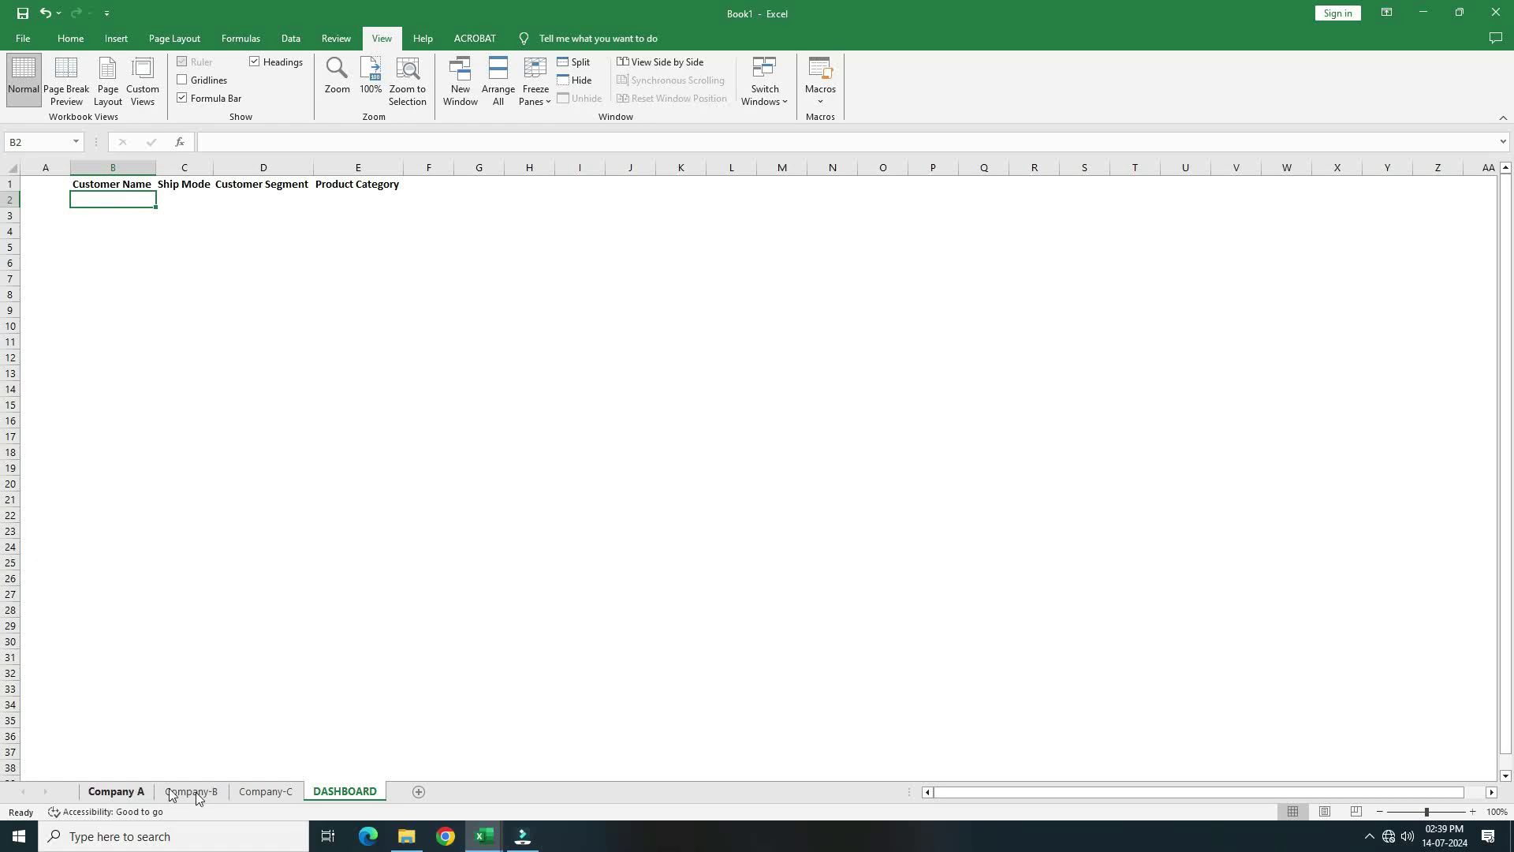
Browse the Company-C, Company-B and DASHBOARD sheets to review their contents and headers
{"action": "left_click", "coordinate": [276, 798]}
{"action": "left_click", "coordinate": [192, 791]}
{"action": "left_click", "coordinate": [265, 791]}
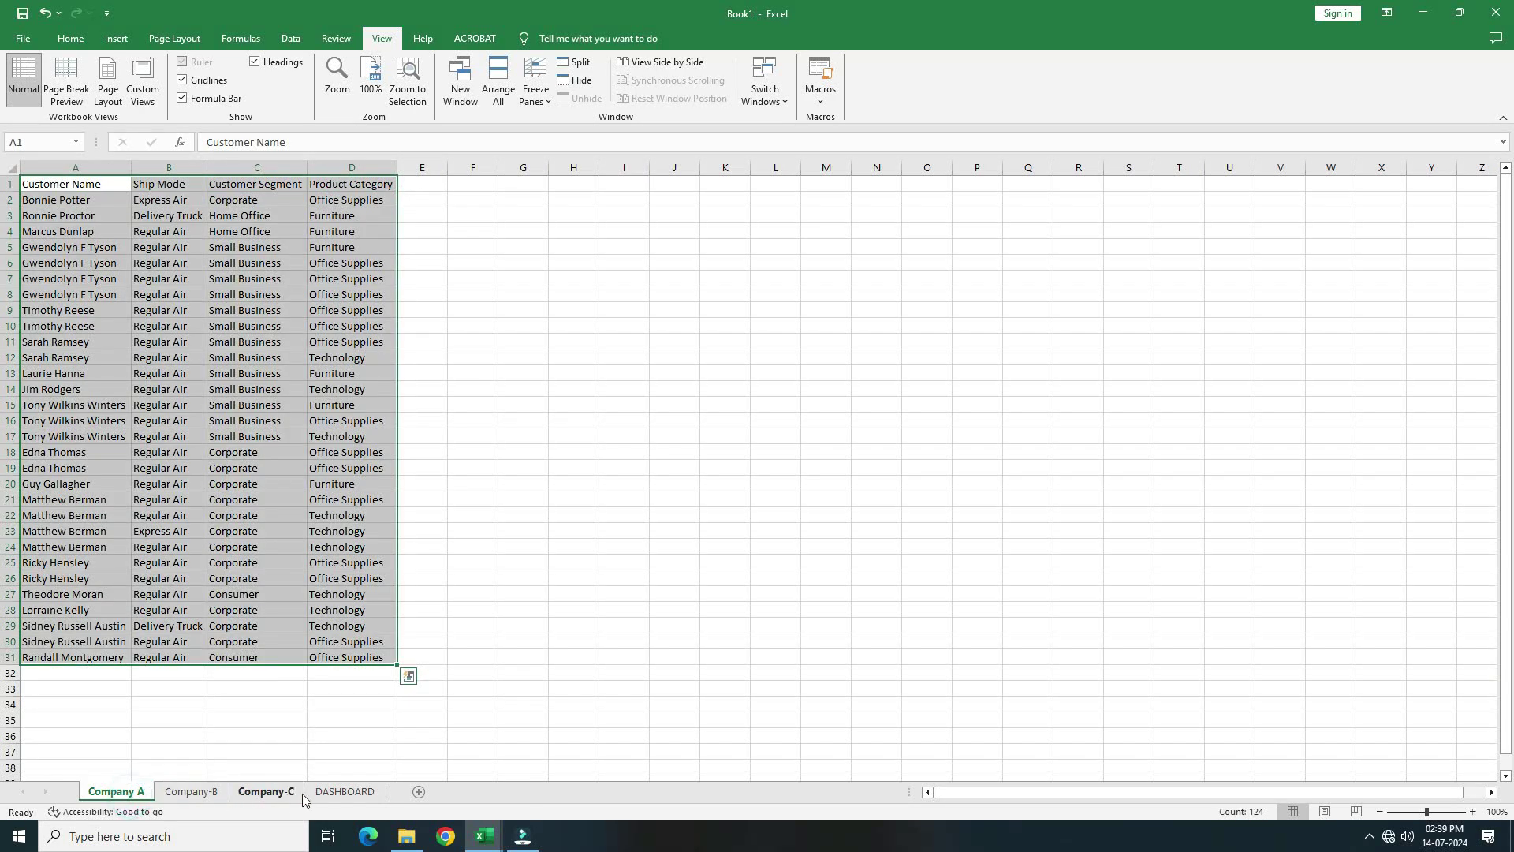
{"action": "left_click", "coordinate": [335, 792]}
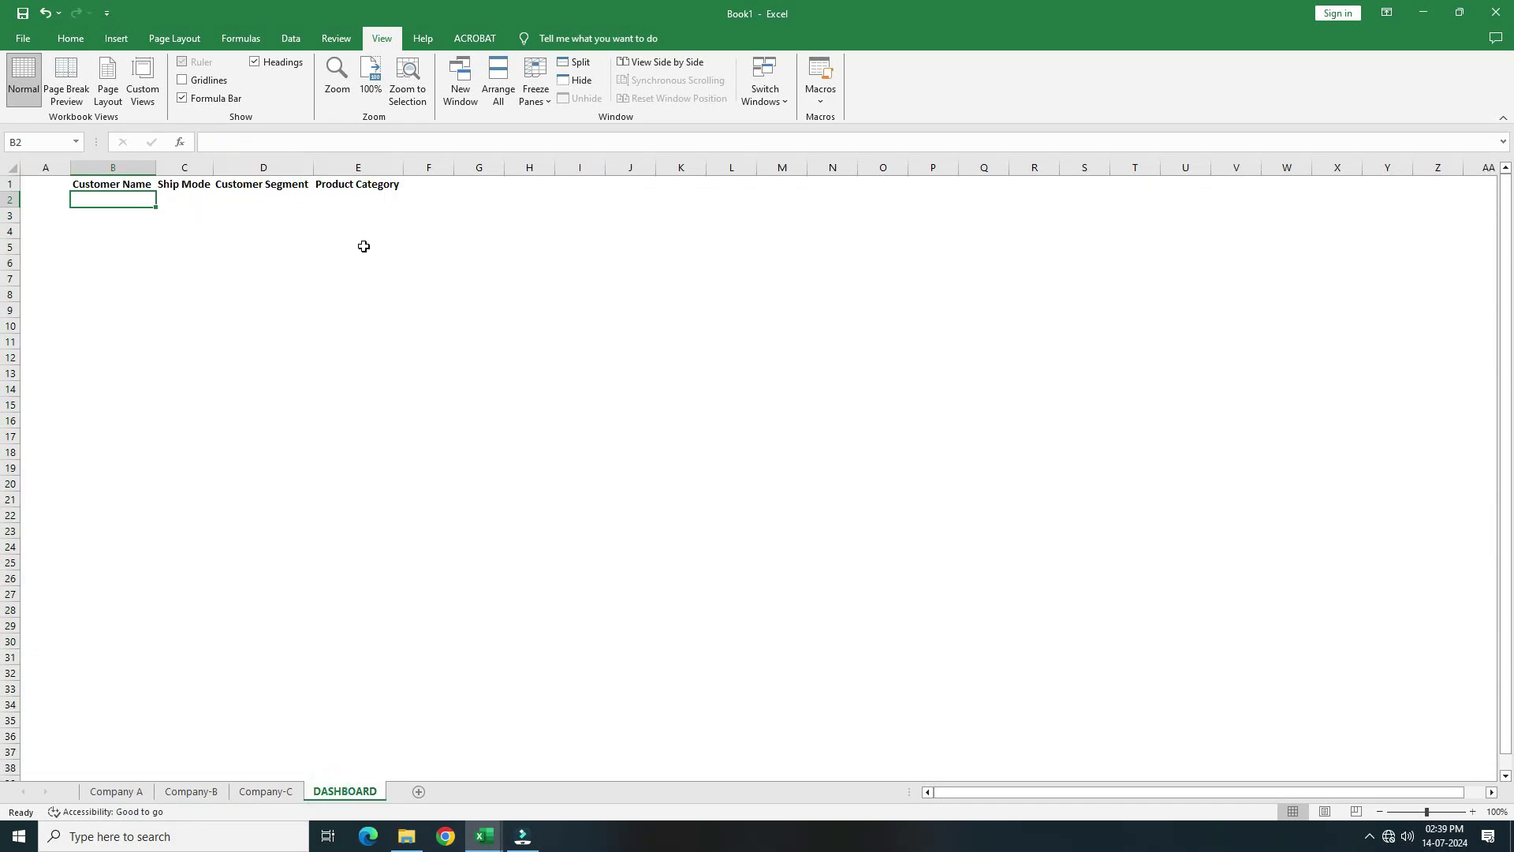
Start creating a table from the Company A data range A1:D31
{"action": "left_click", "coordinate": [134, 792]}
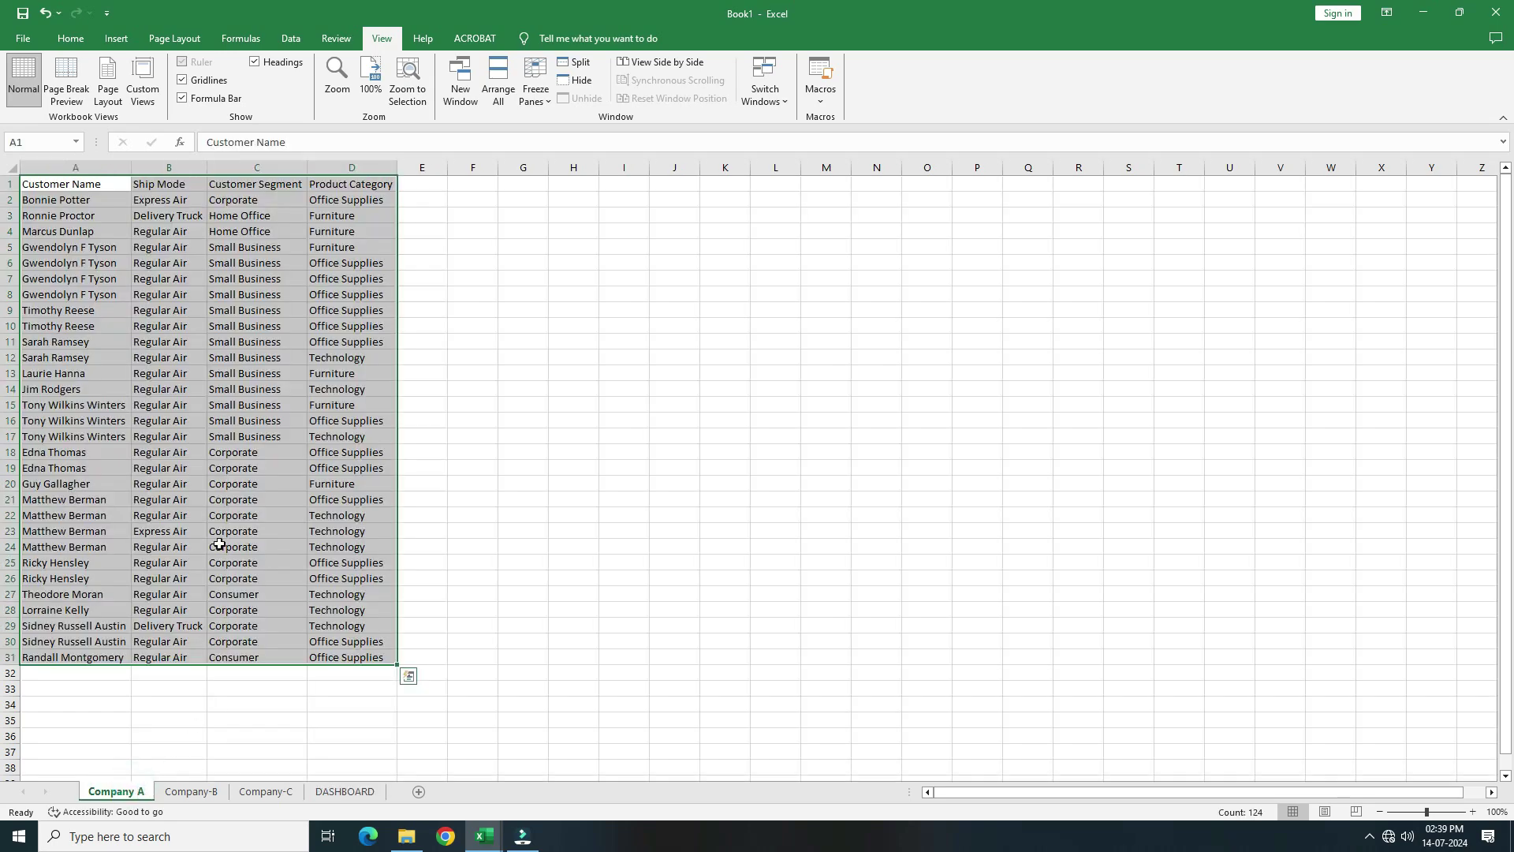
{"action": "left_click", "coordinate": [231, 323]}
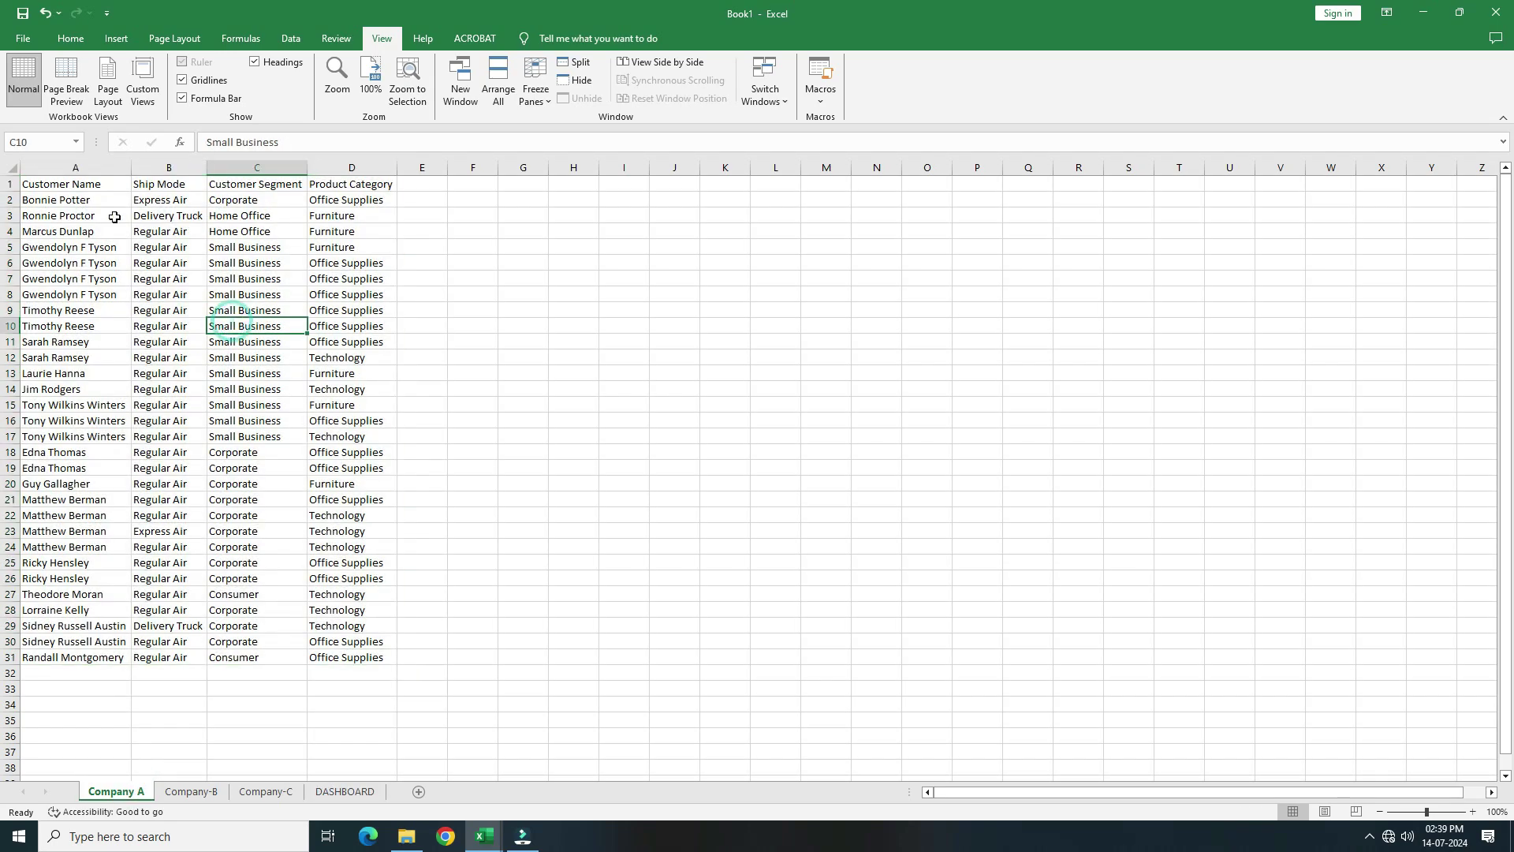
{"action": "left_click", "coordinate": [72, 188]}
{"action": "key", "text": "ctrl+t"}
Convert the Company A data into a table whose first row is headers
{"action": "left_click", "coordinate": [846, 398]}
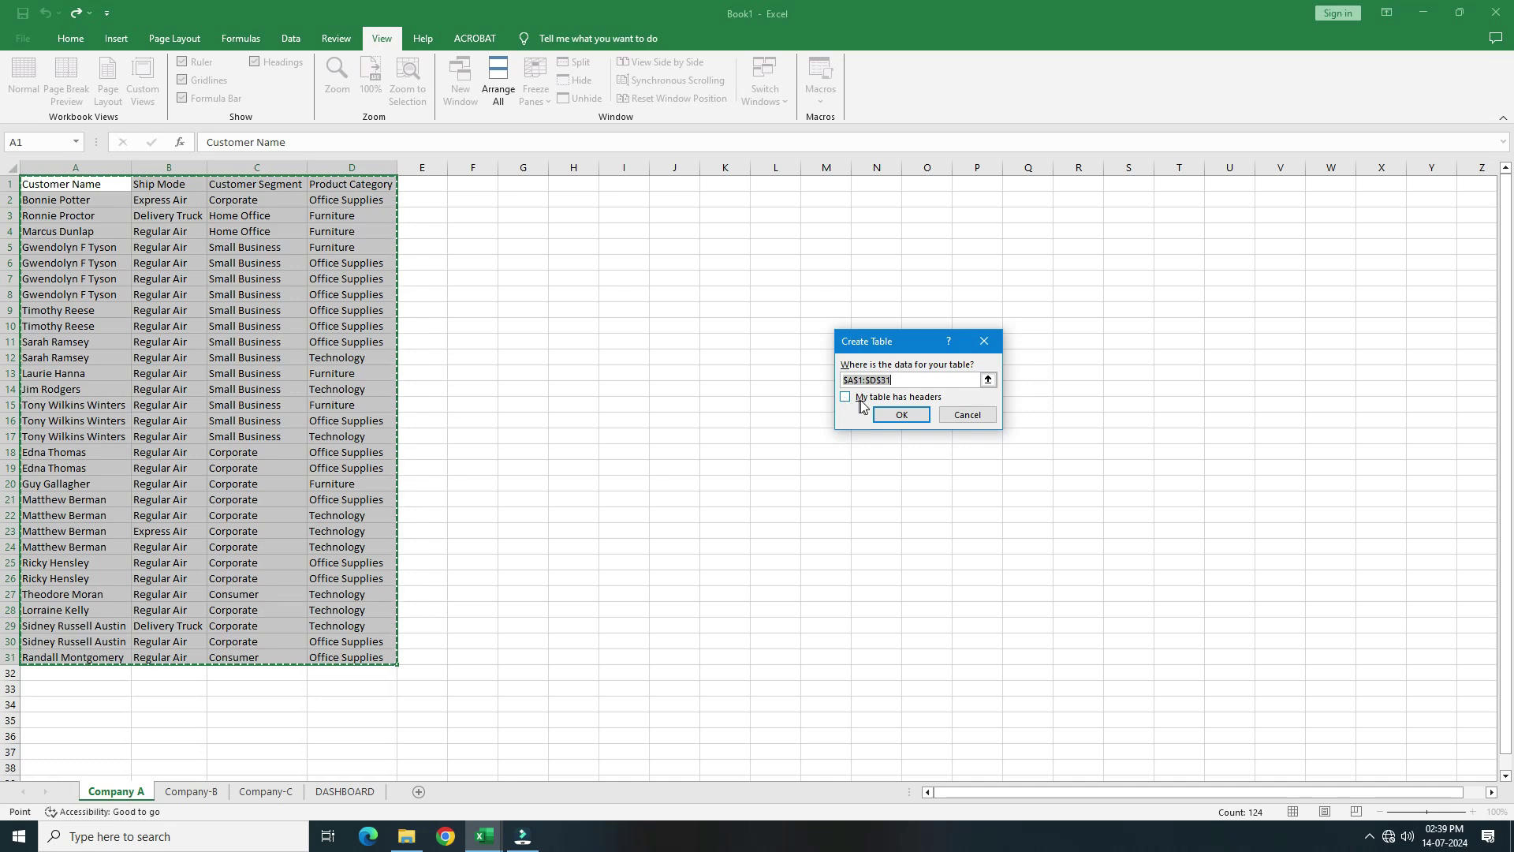
{"action": "key", "text": "Escape"}
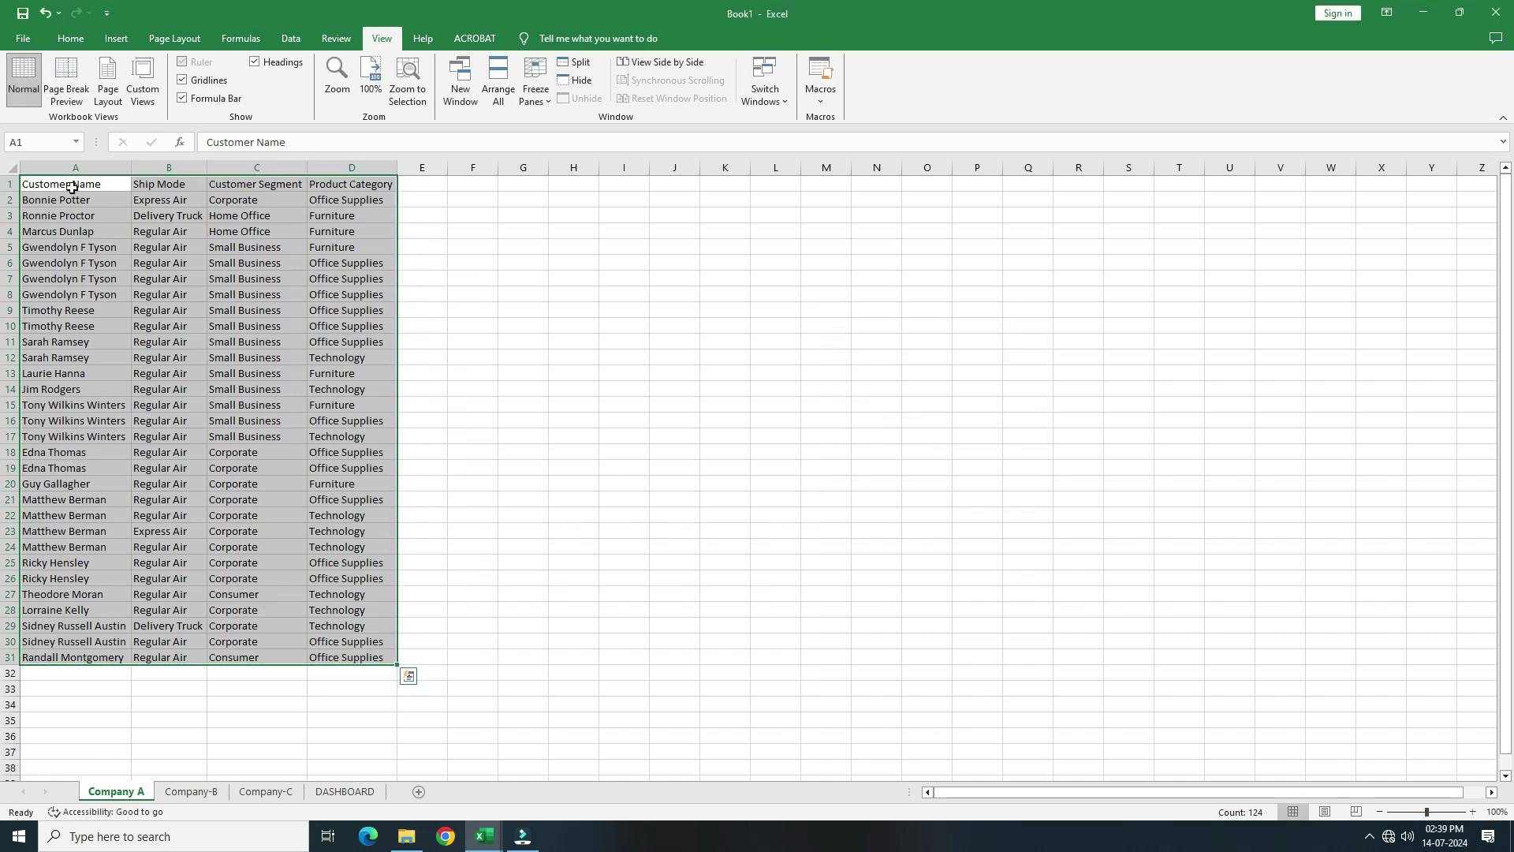
{"action": "key", "text": "ctrl+t"}
{"action": "key", "text": "Return"}
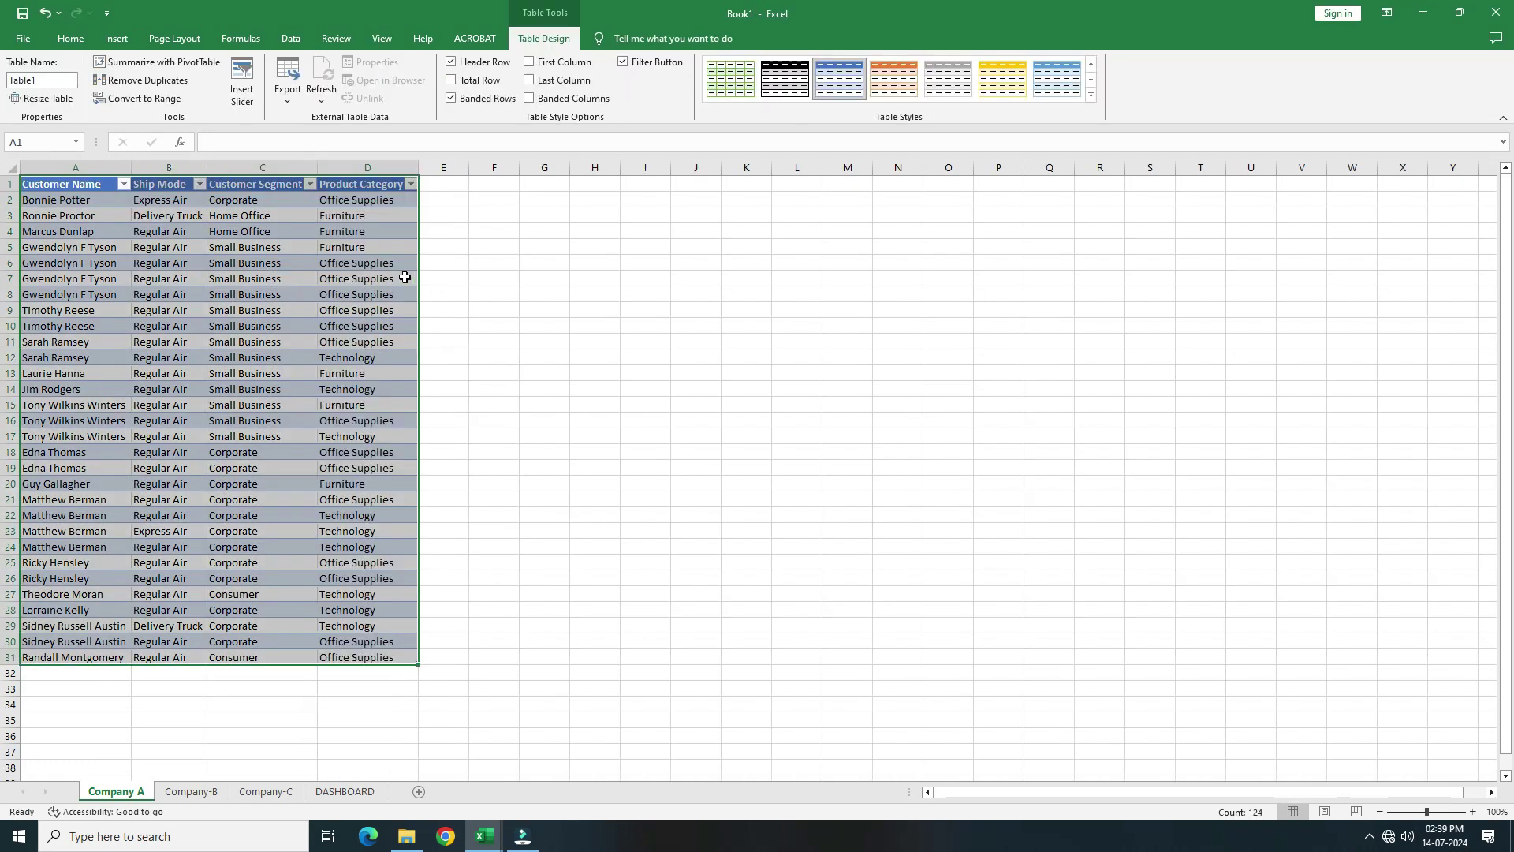
Rename the sheet tab to 'Company A' and name the table CompanyA
{"action": "double_click", "coordinate": [137, 793]}
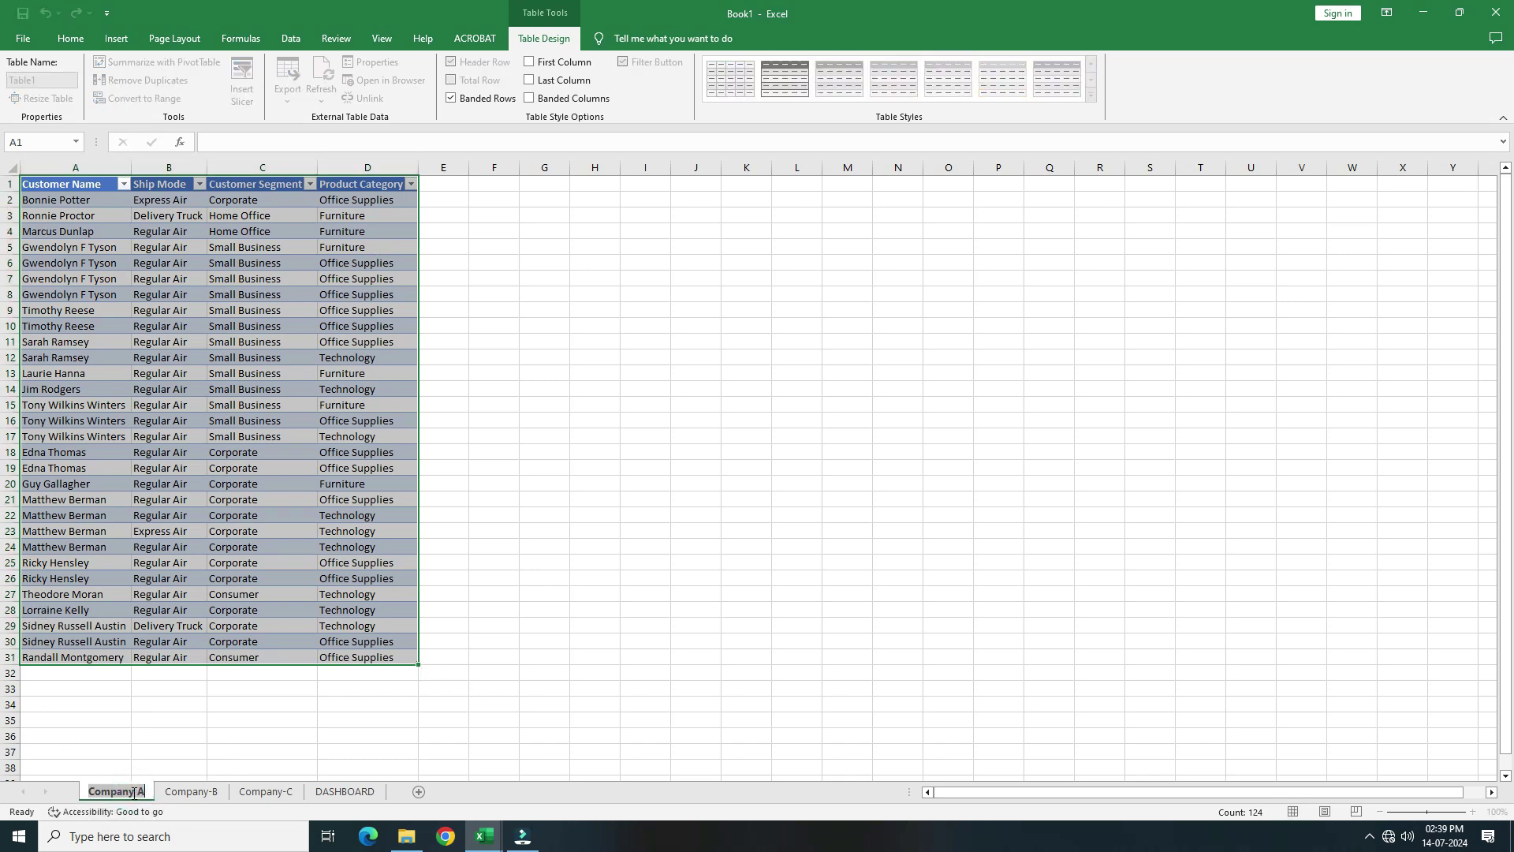
{"action": "type", "text": "Company A"}
{"action": "left_click", "coordinate": [162, 342]}
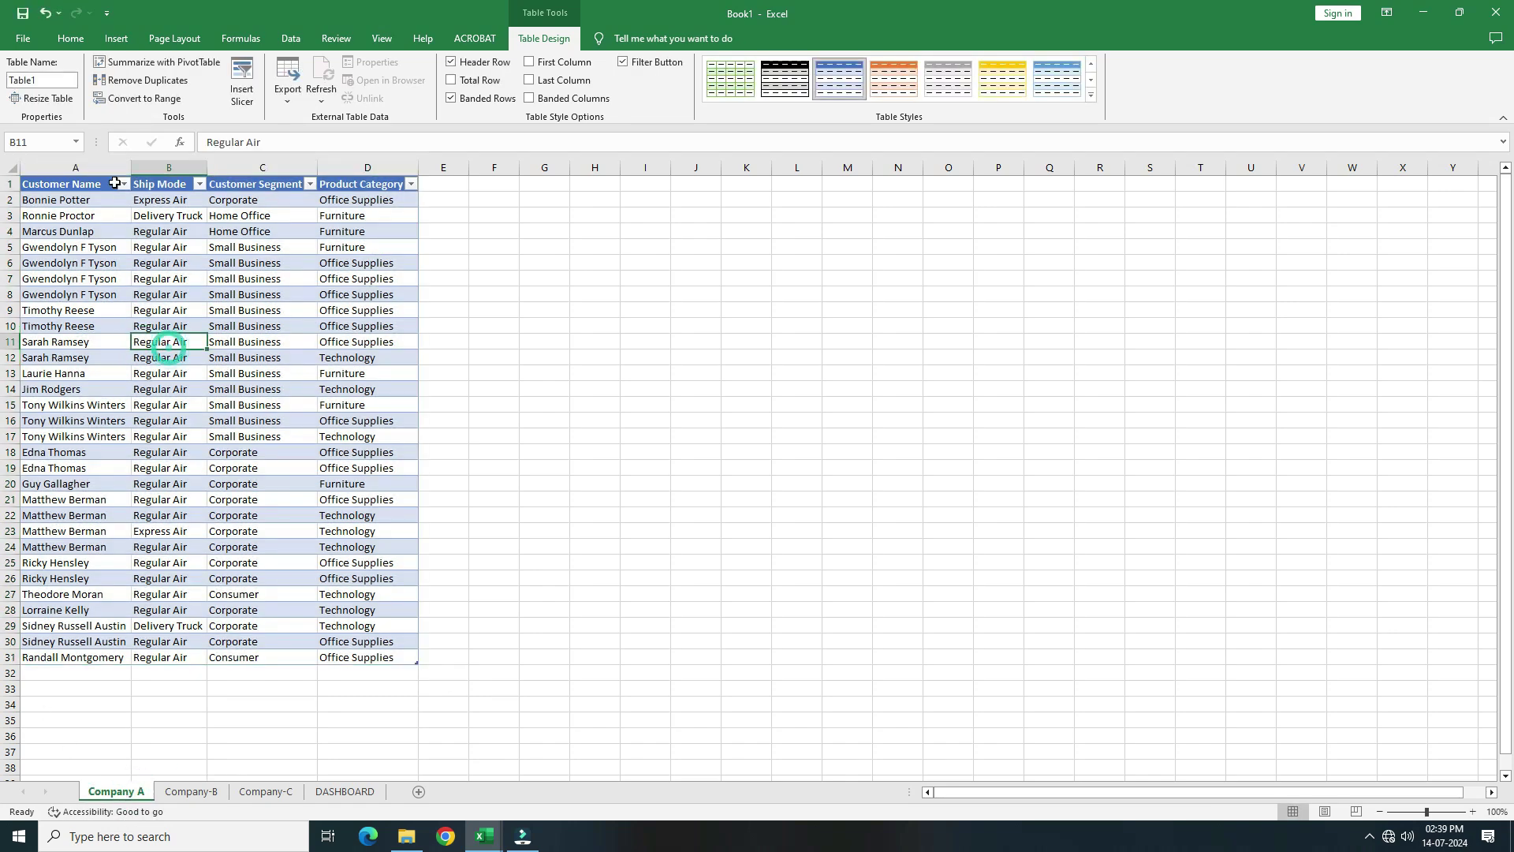
{"action": "left_click", "coordinate": [52, 80]}
{"action": "type", "text": "Company A"}
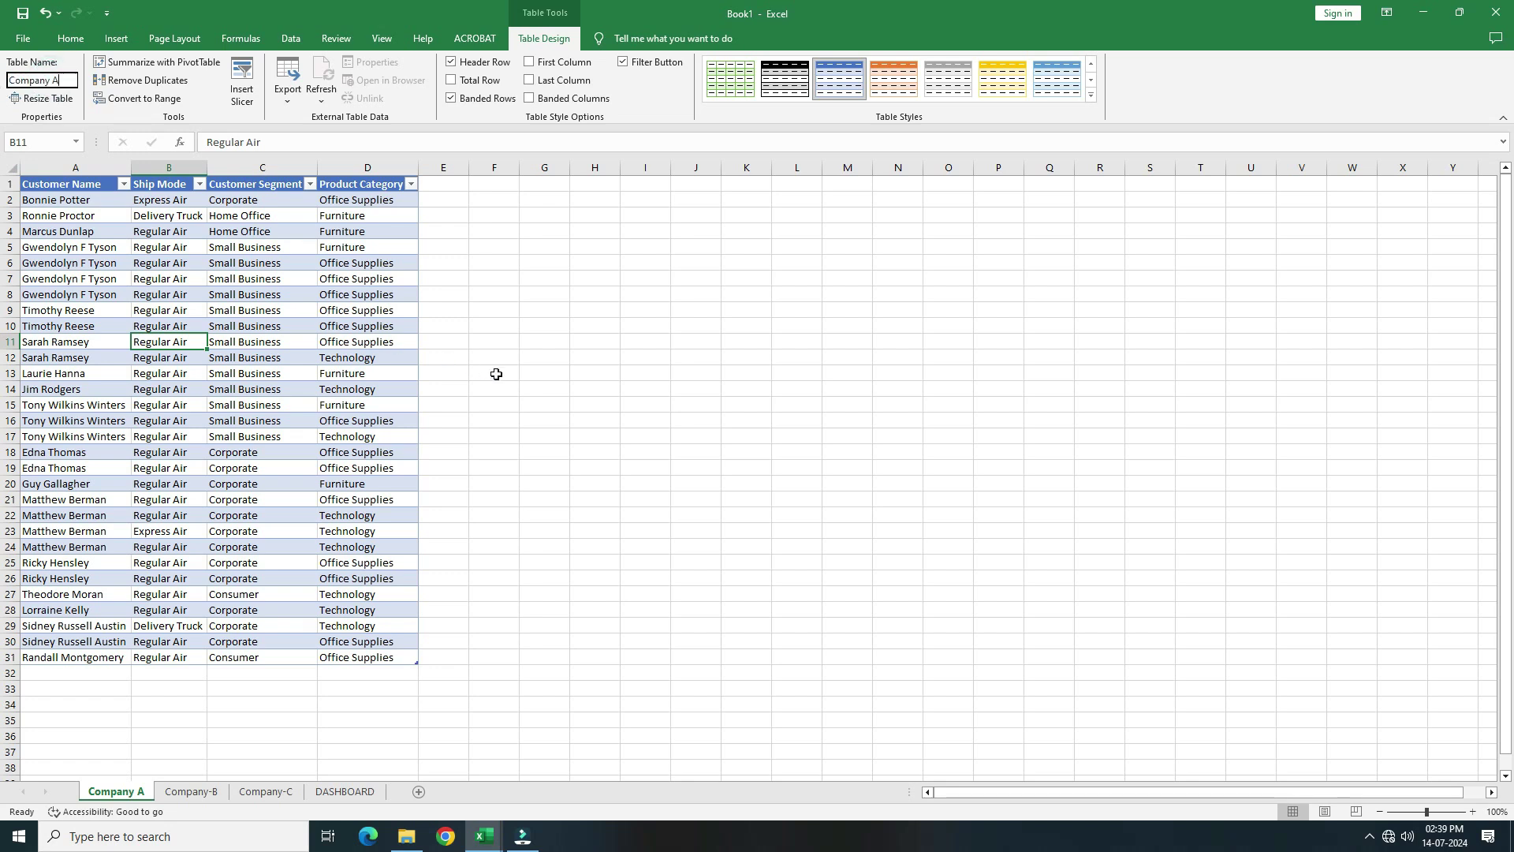
{"action": "key", "text": "ctrl+a"}
{"action": "type", "text": "C"}
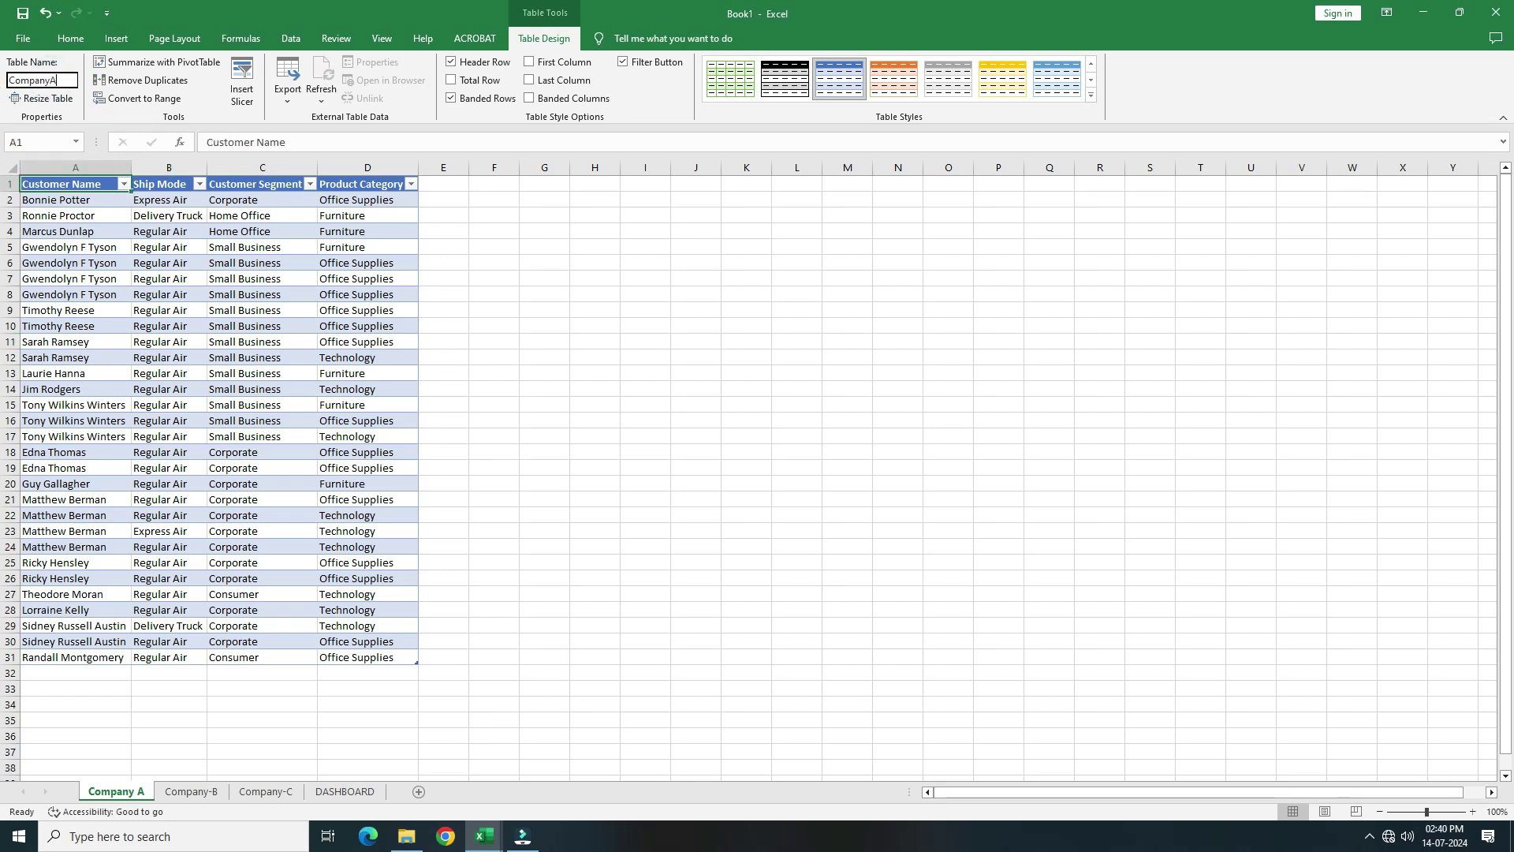
{"action": "left_click", "coordinate": [85, 247]}
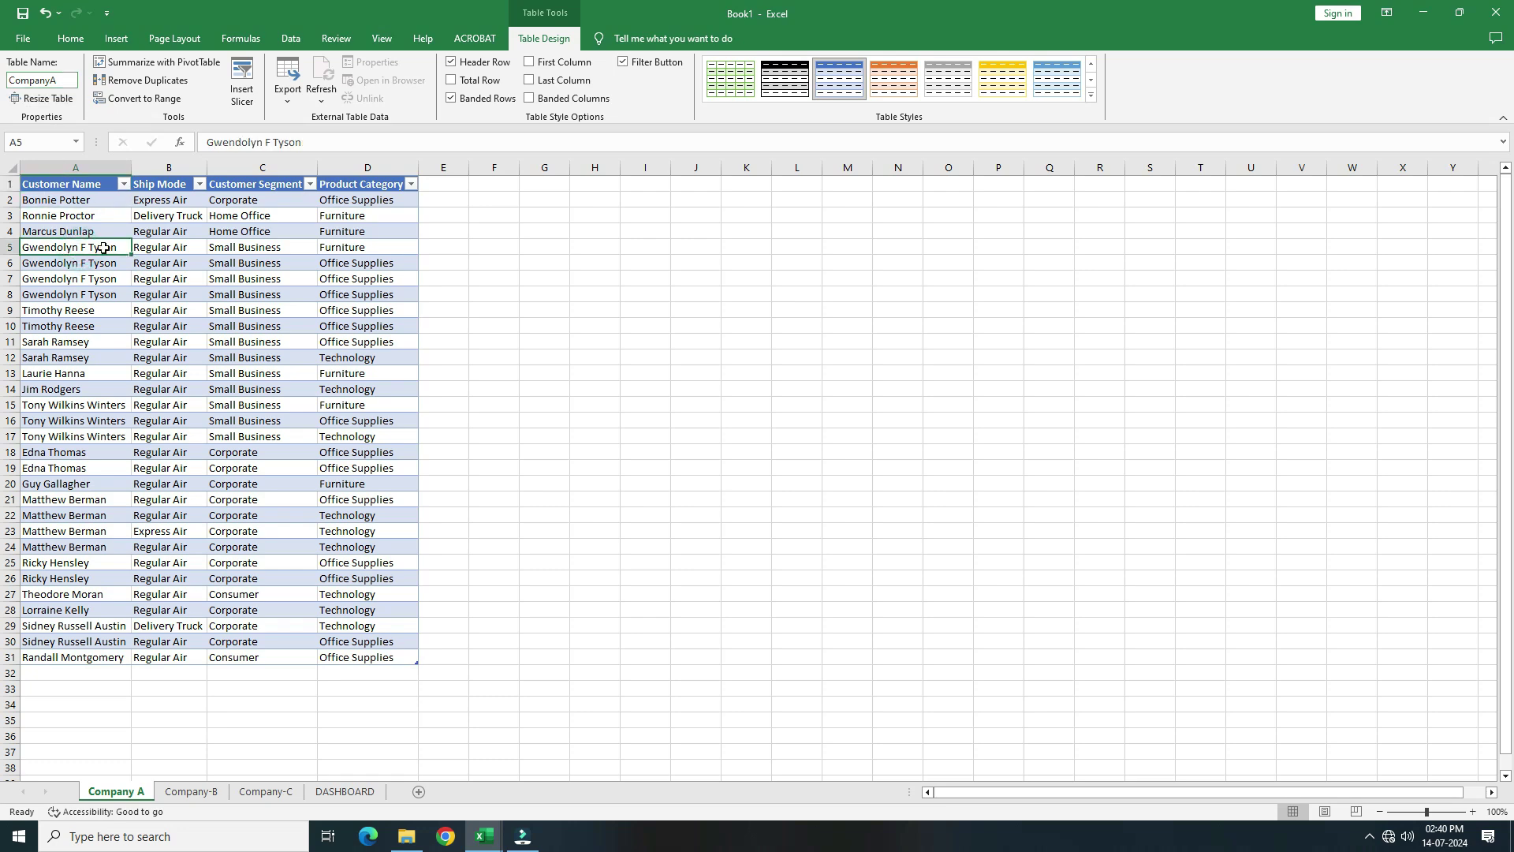
Convert the Company-B data into a headed table named 'CompantB'
{"action": "left_click", "coordinate": [192, 792]}
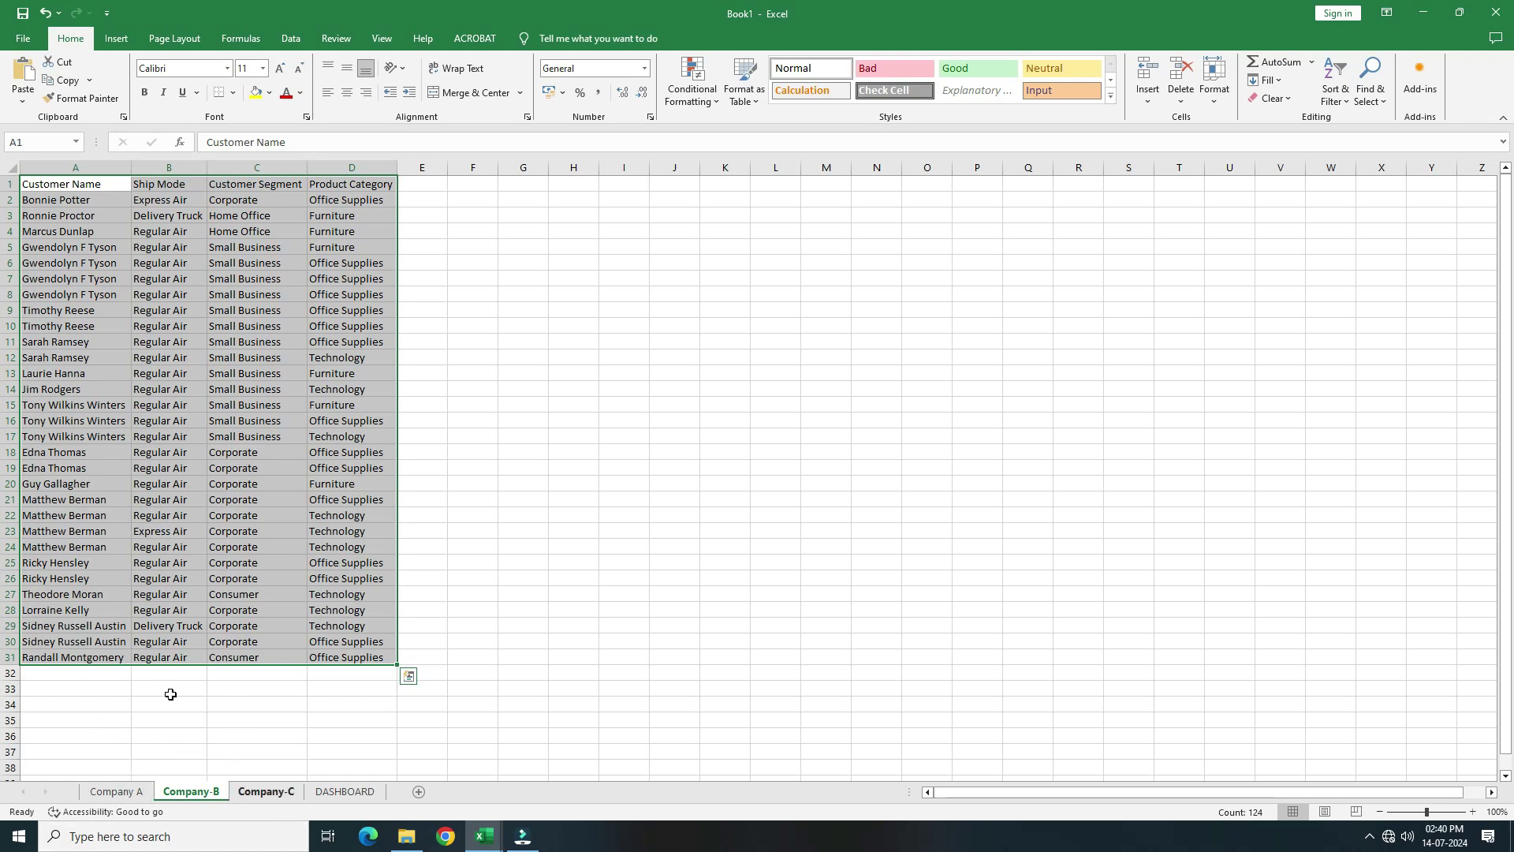
{"action": "key", "text": "Escape"}
{"action": "key", "text": "ctrl+t"}
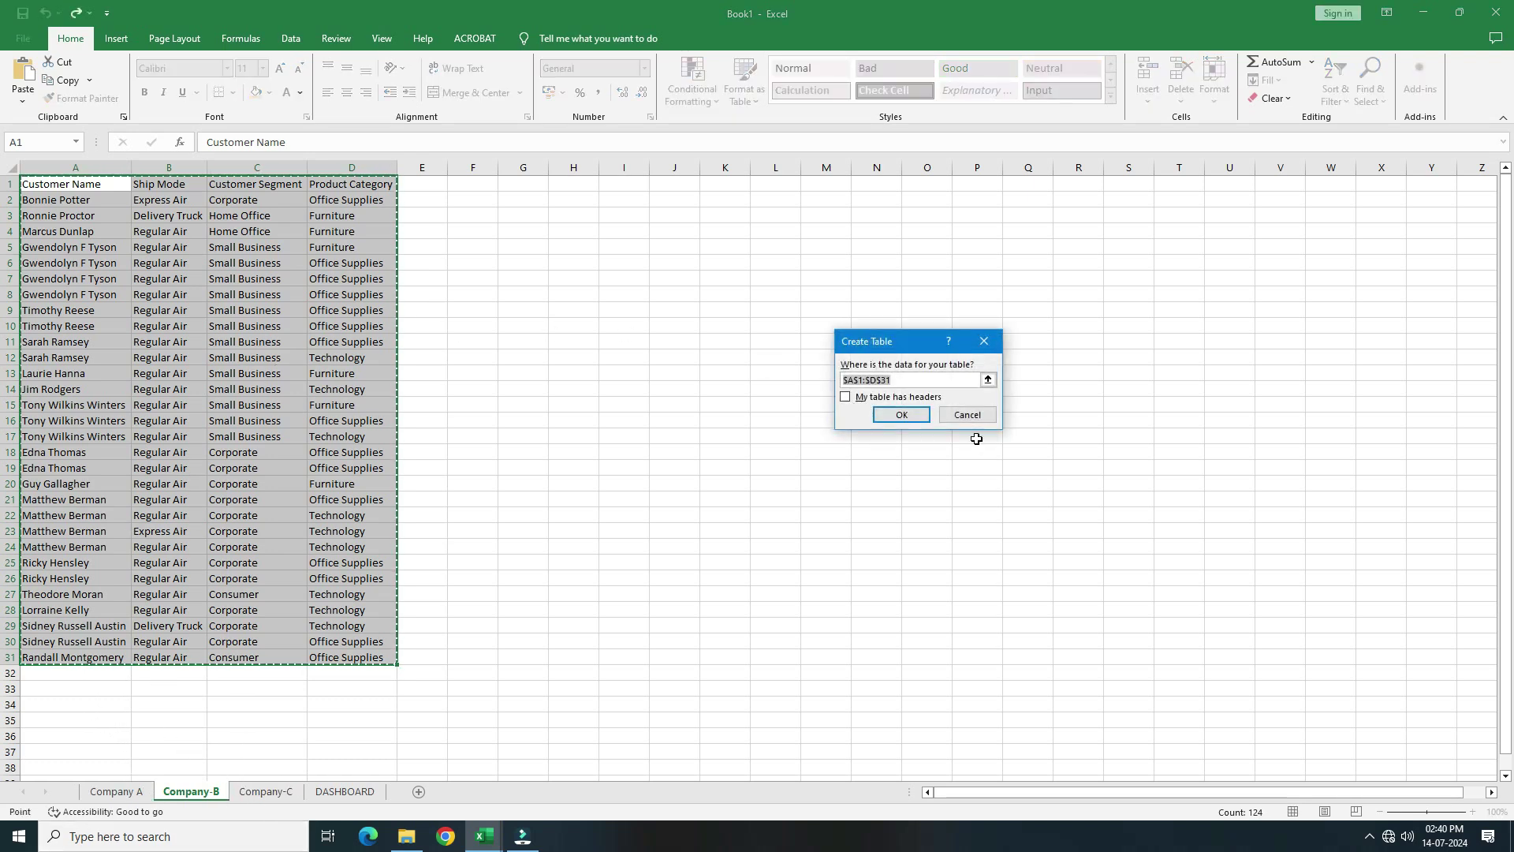
{"action": "key", "text": "alt+m"}
{"action": "key", "text": "Return"}
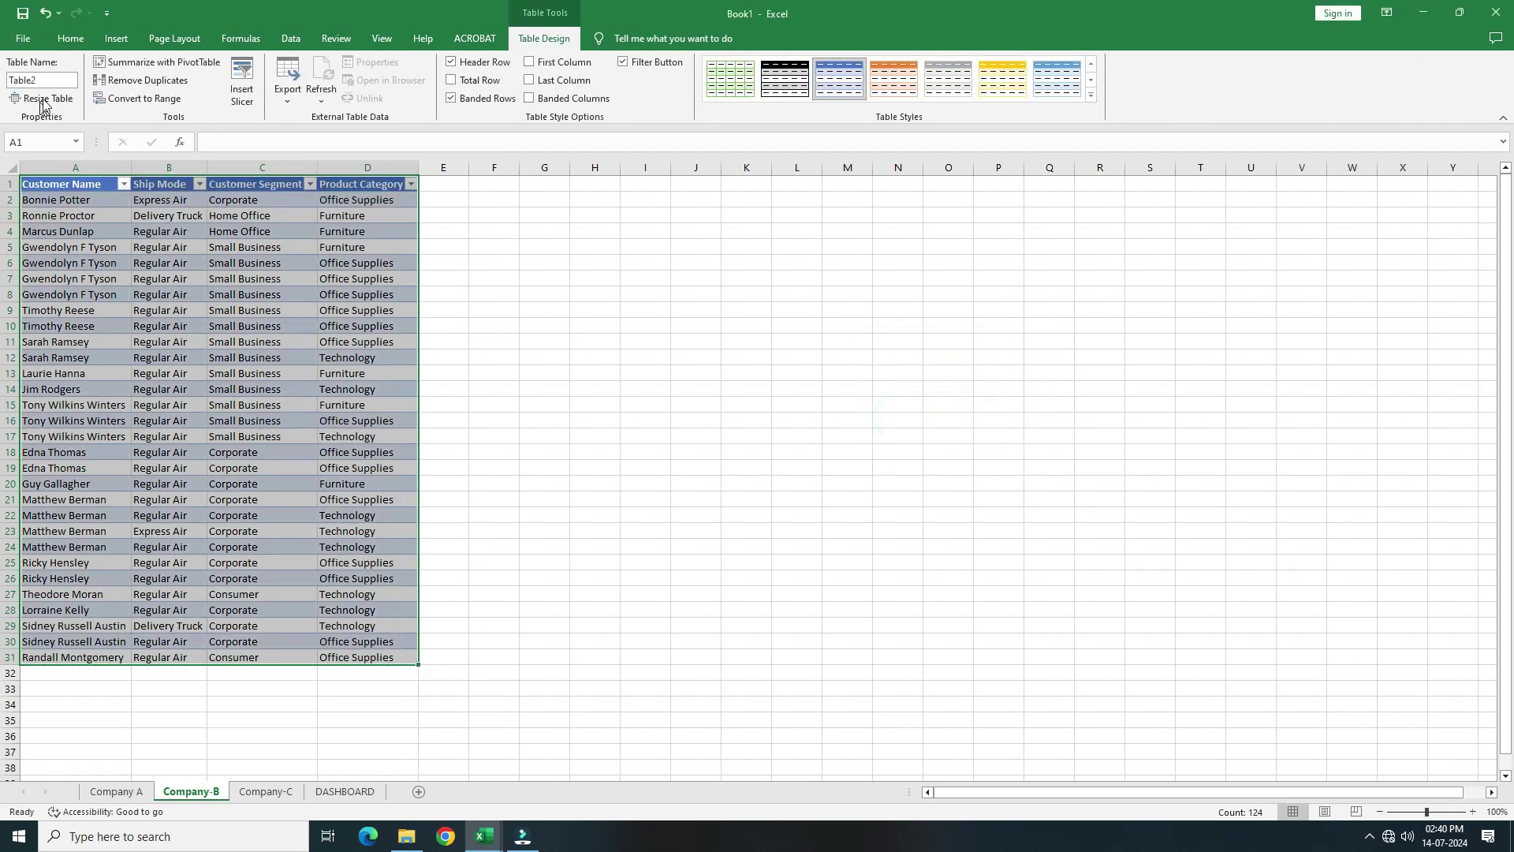
{"action": "left_click", "coordinate": [47, 80]}
{"action": "type", "text": "CompantB"}
{"action": "left_click", "coordinate": [169, 342]}
On the Company-C sheet, turn the whole data range into a table with headers
{"action": "key", "text": "ctrl+Page_Down"}
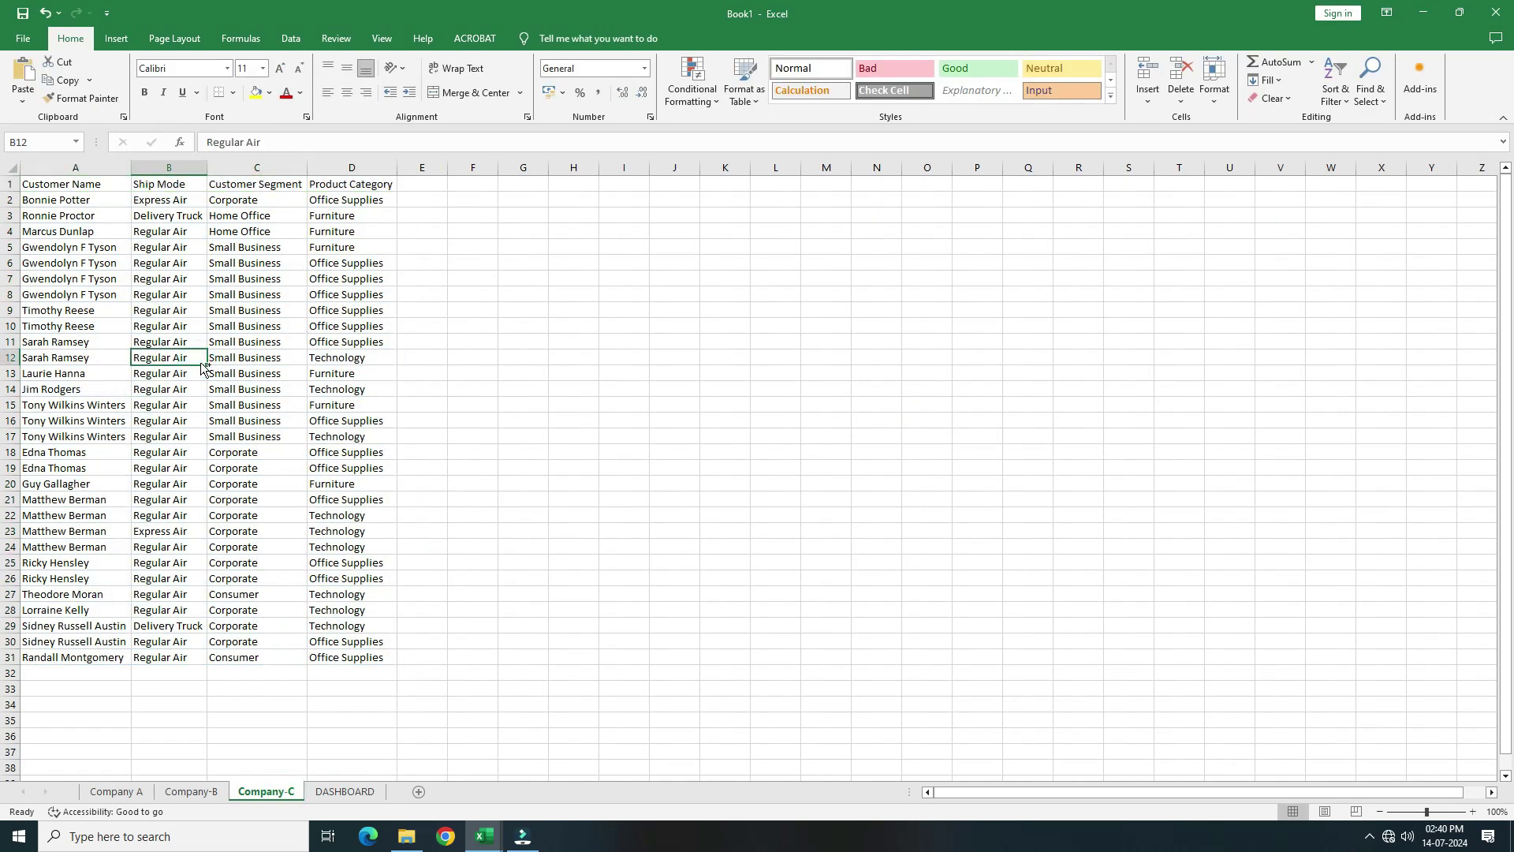
{"action": "key", "text": "alt+t"}
{"action": "left_click", "coordinate": [129, 259]}
{"action": "left_click", "coordinate": [99, 167]}
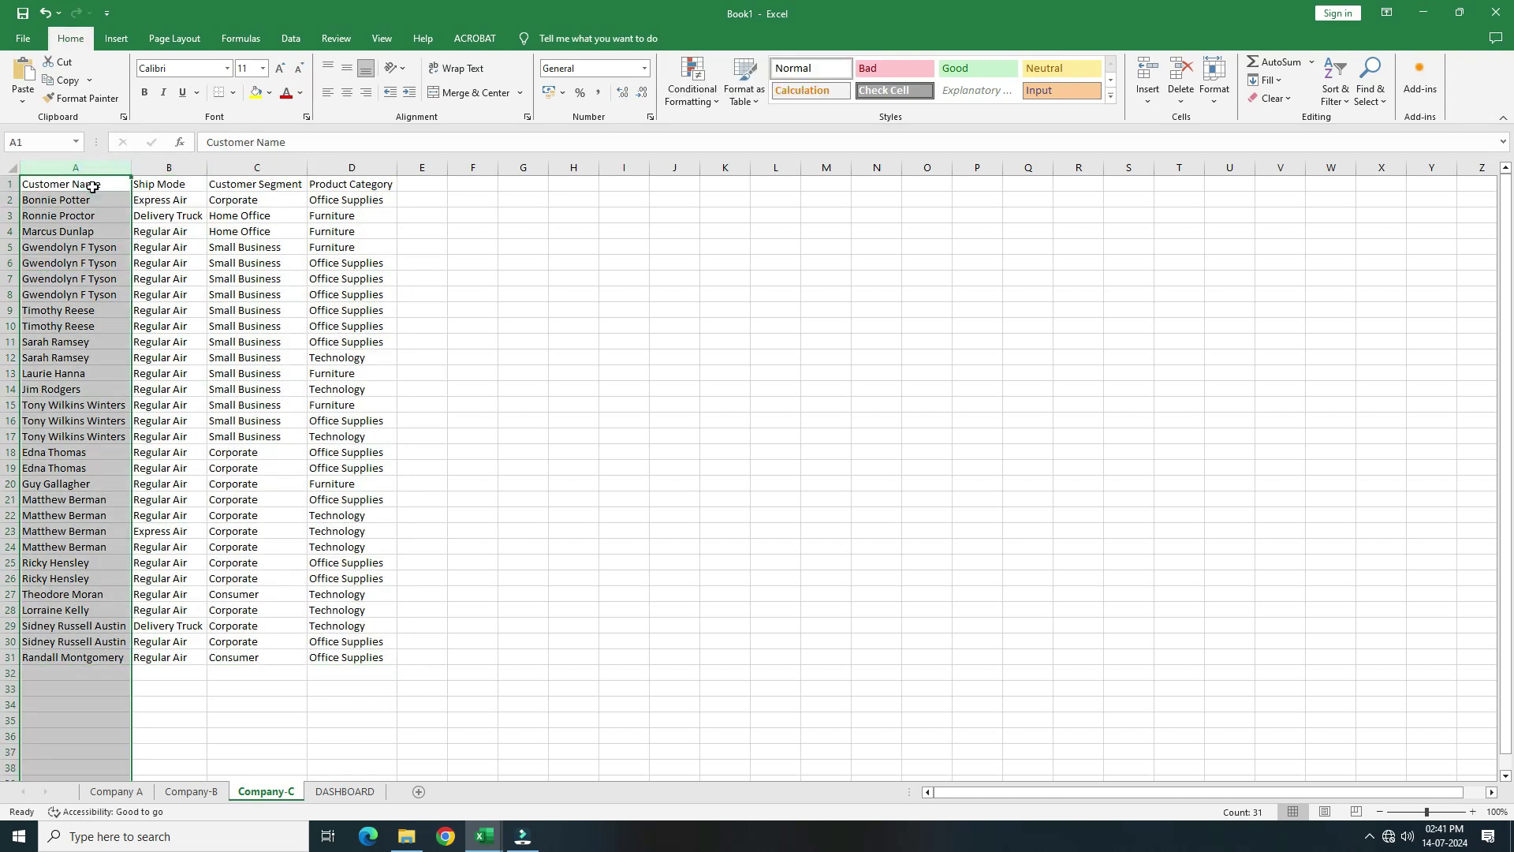
{"action": "left_click", "coordinate": [99, 187]}
{"action": "key", "text": "ctrl+a"}
{"action": "key", "text": "ctrl+t"}
{"action": "left_click", "coordinate": [845, 397]}
{"action": "left_click", "coordinate": [901, 414]}
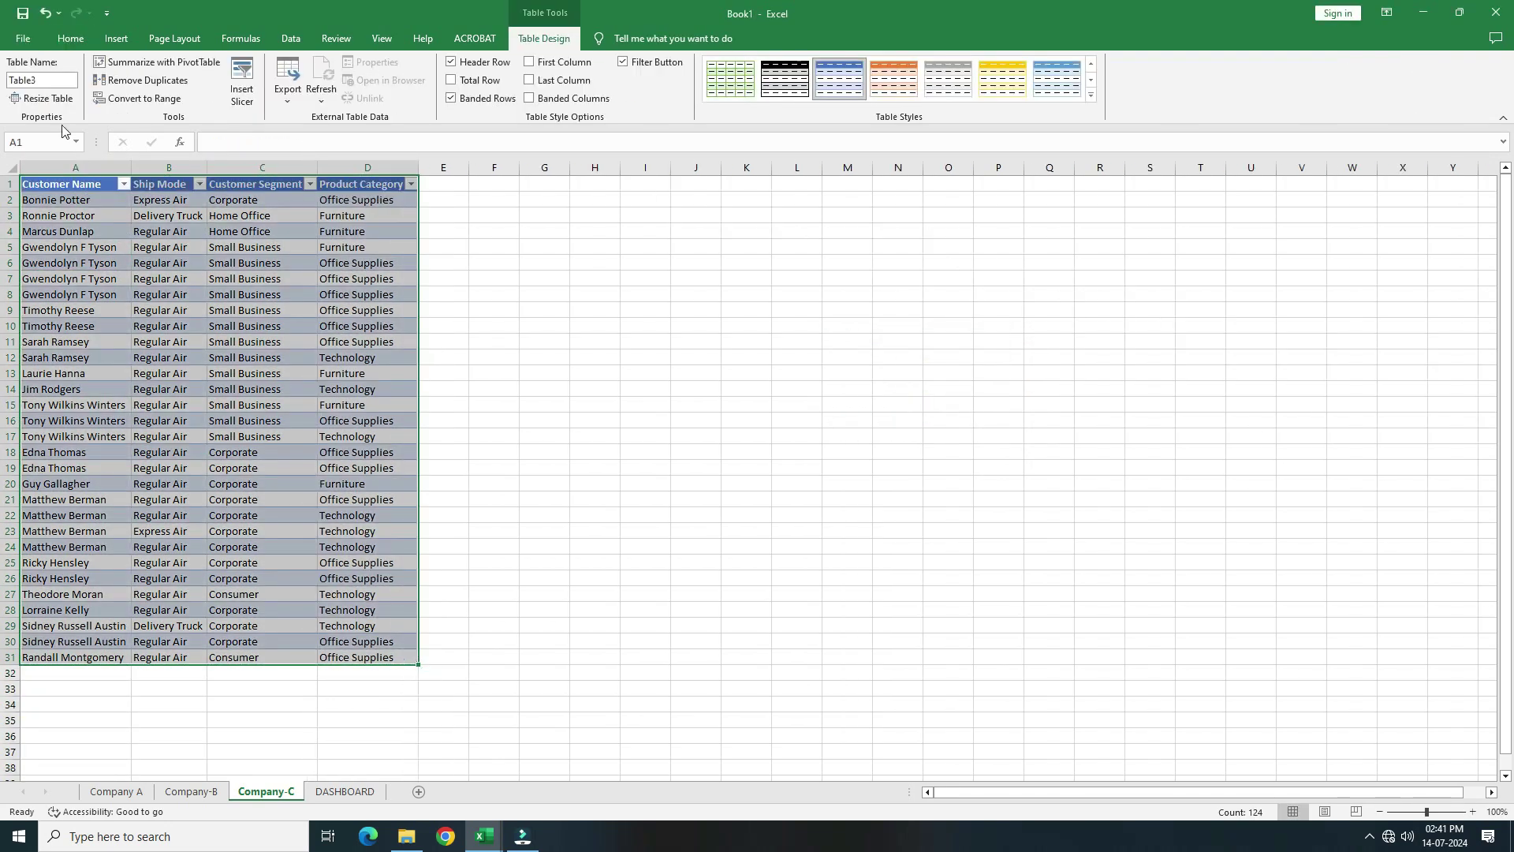
Name the Company-C table CompanyC and load it into Power Query from Table/Range
{"action": "left_click", "coordinate": [44, 79]}
{"action": "type", "text": "CompanyC"}
{"action": "left_click", "coordinate": [111, 298]}
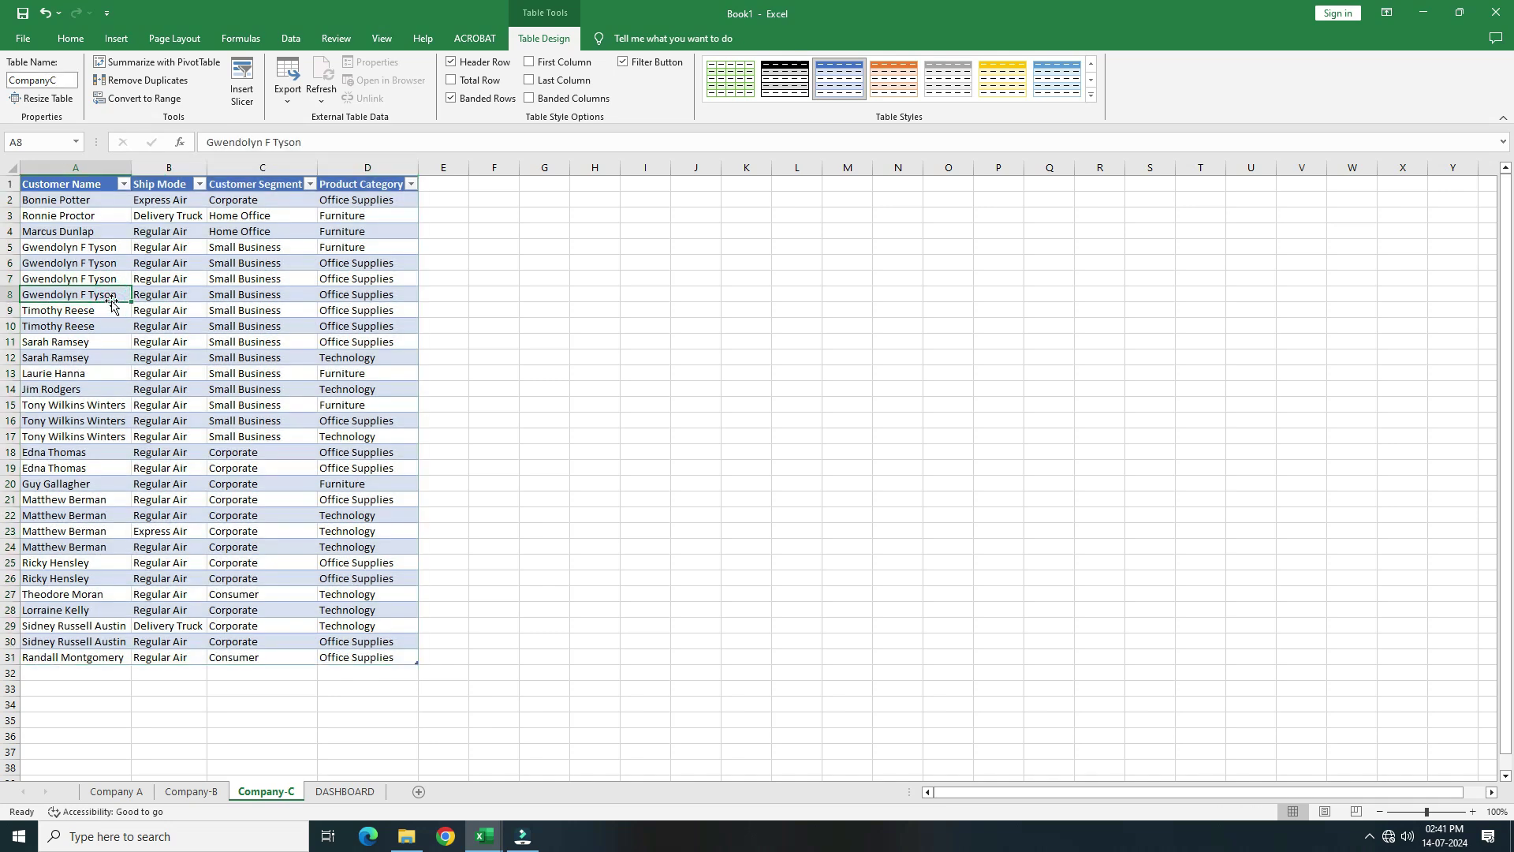
{"action": "key", "text": "alt+a+p+t"}
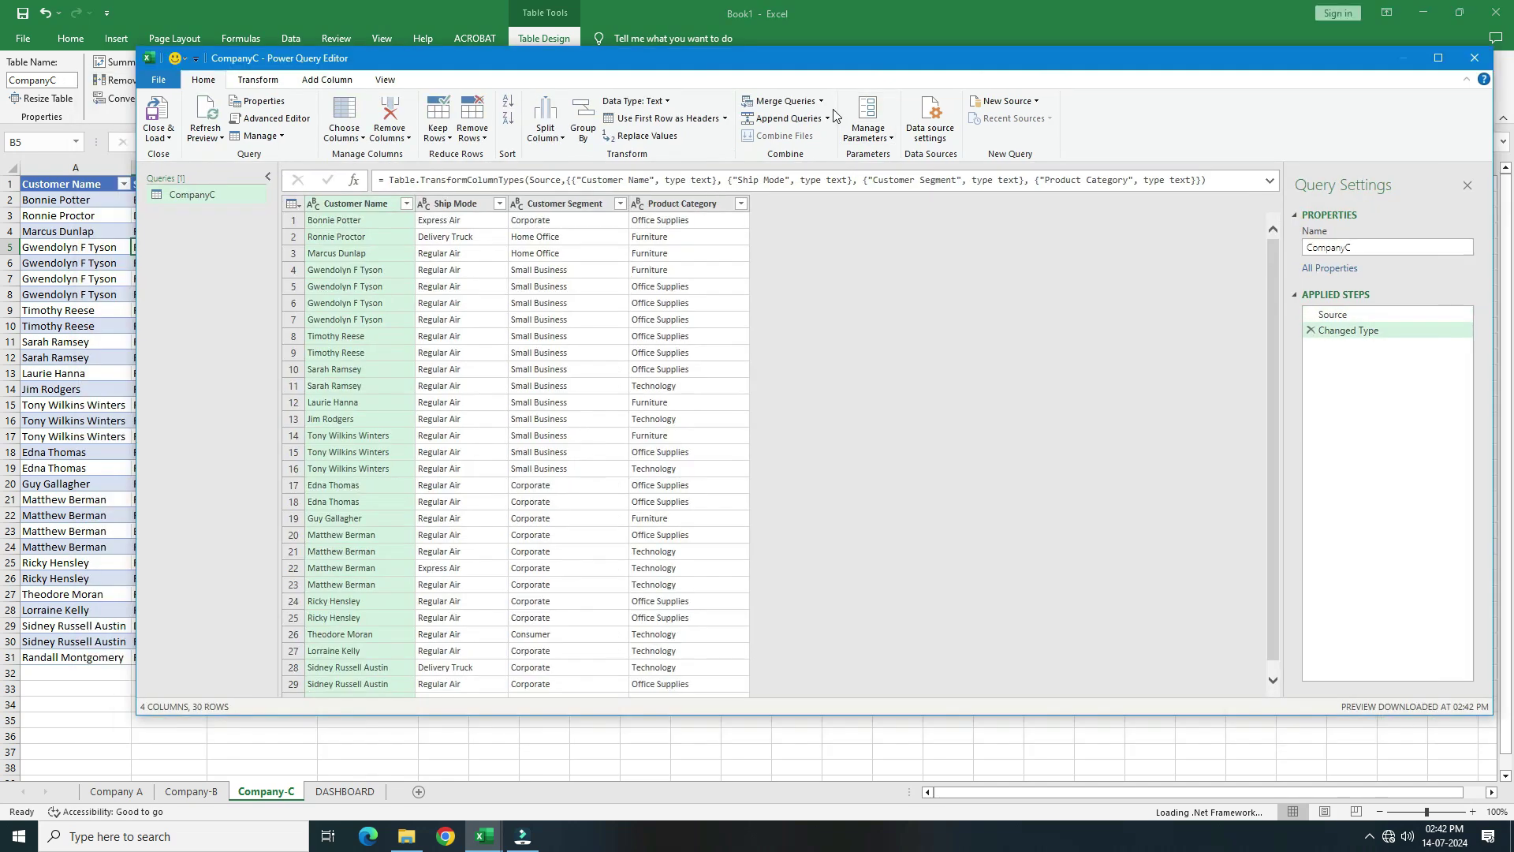
Append the CompanyC table to the current query as a two-table append, giving 60 rows
{"action": "left_click", "coordinate": [828, 118]}
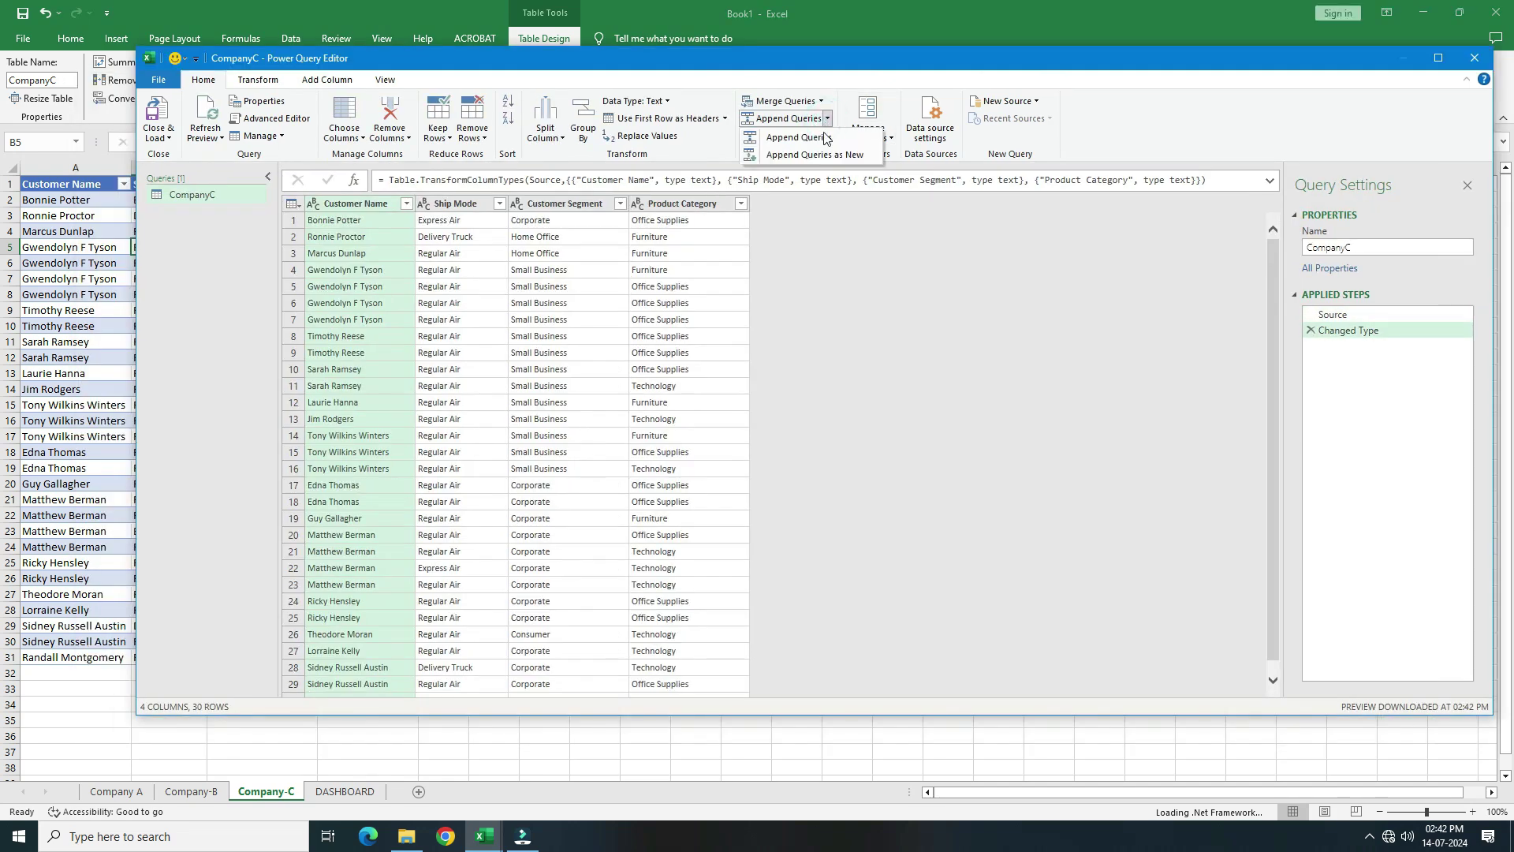
{"action": "left_click", "coordinate": [799, 138]}
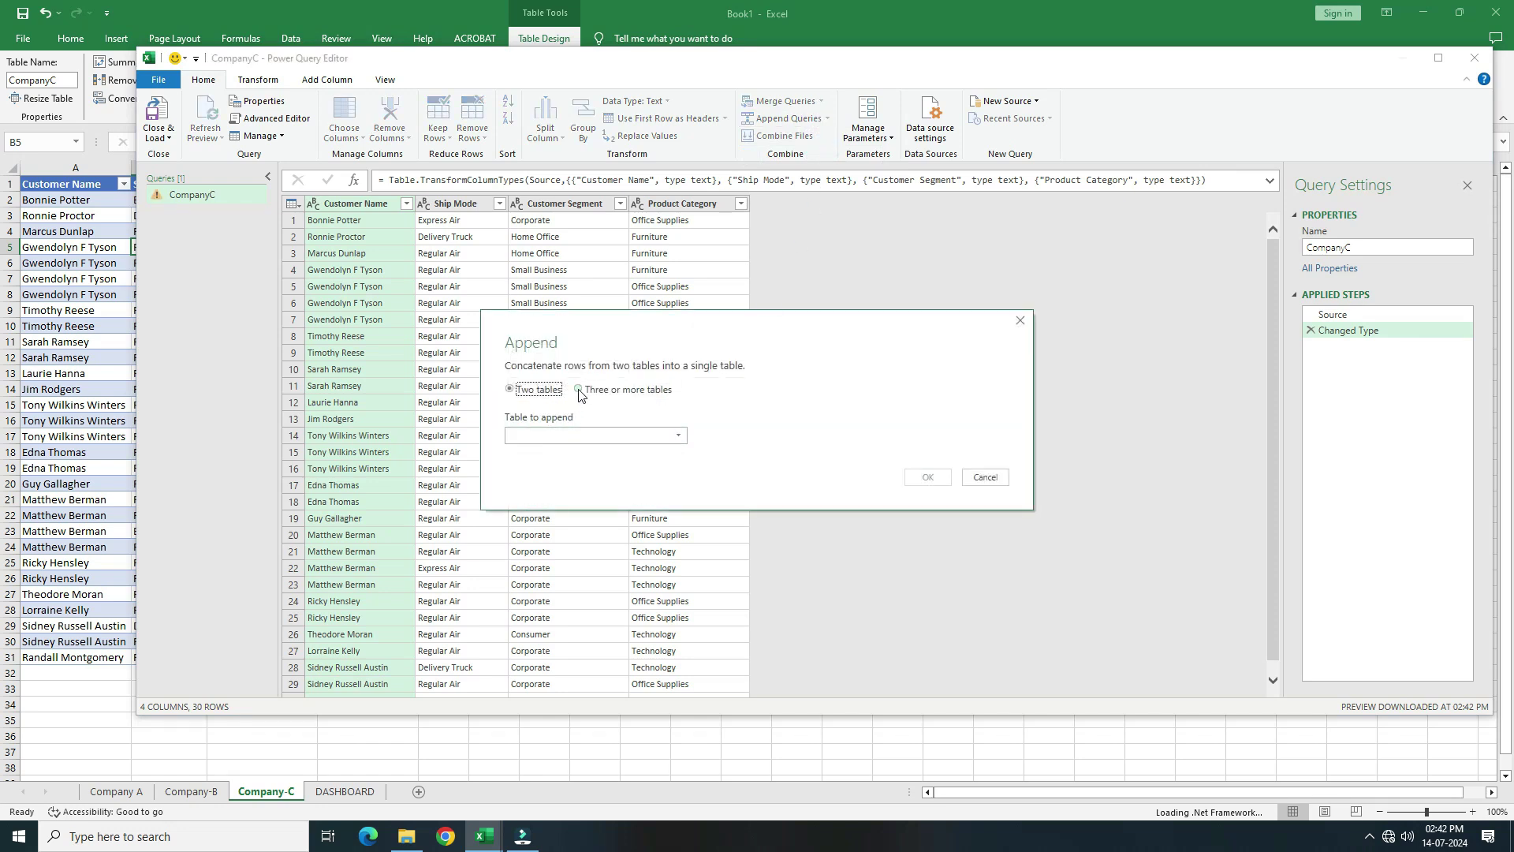
{"action": "left_click", "coordinate": [578, 391]}
{"action": "left_click", "coordinate": [543, 392]}
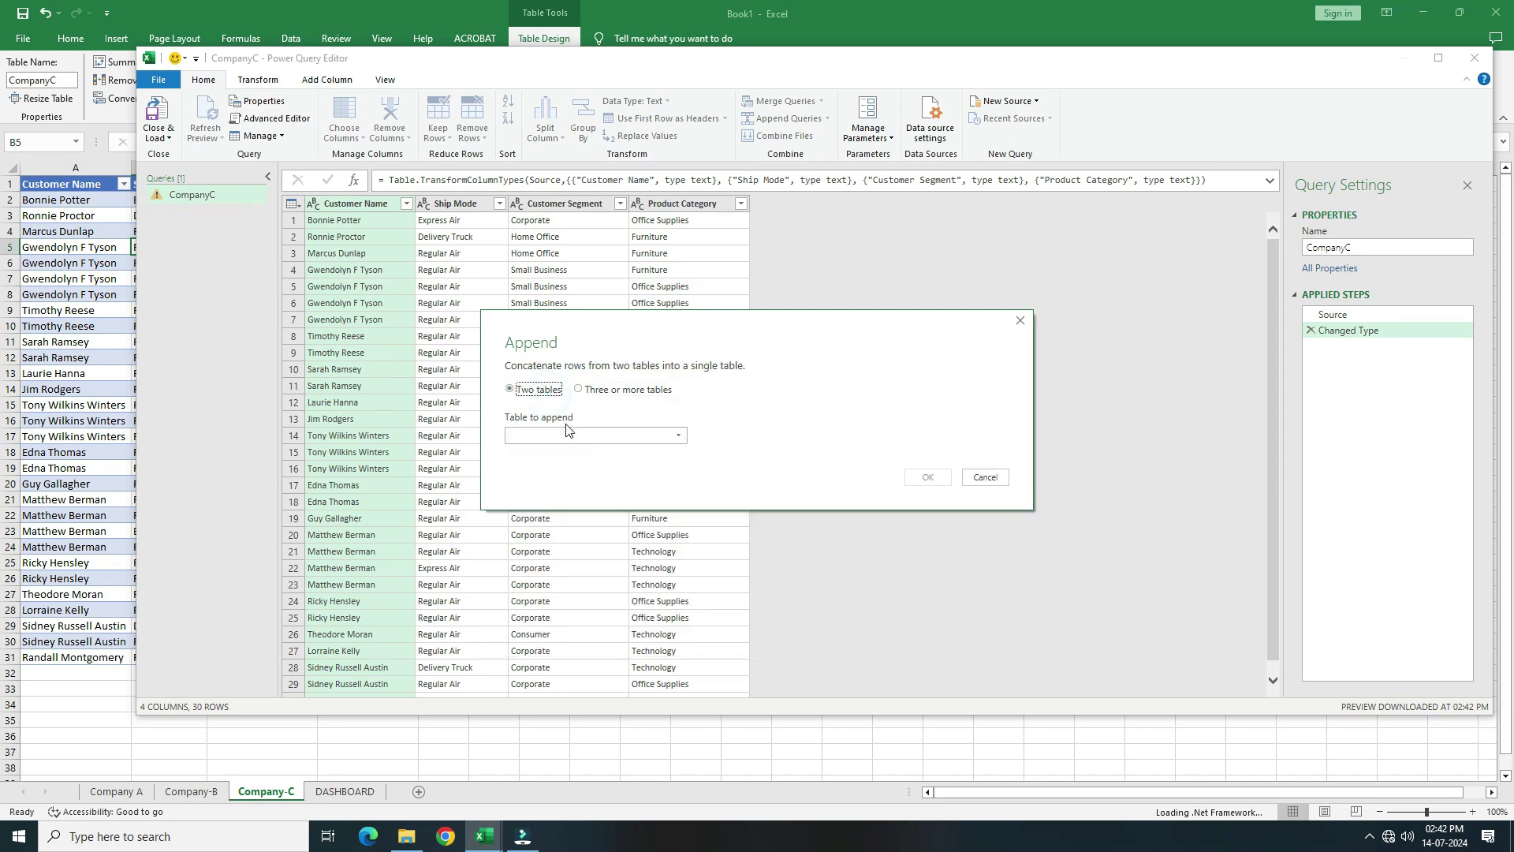
{"action": "left_click", "coordinate": [566, 433]}
{"action": "left_click", "coordinate": [568, 453]}
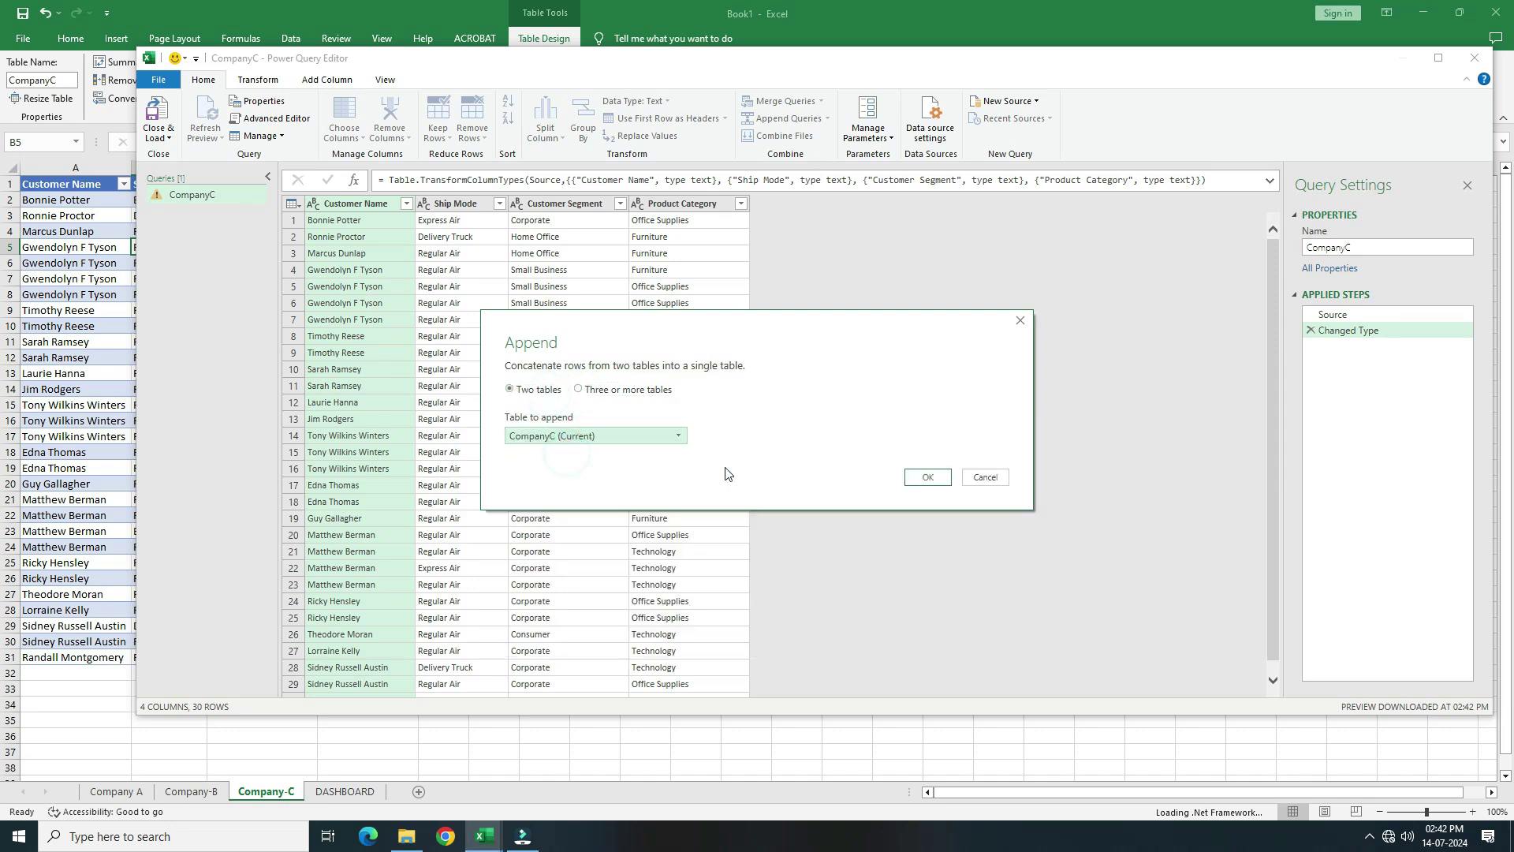
{"action": "left_click", "coordinate": [927, 477]}
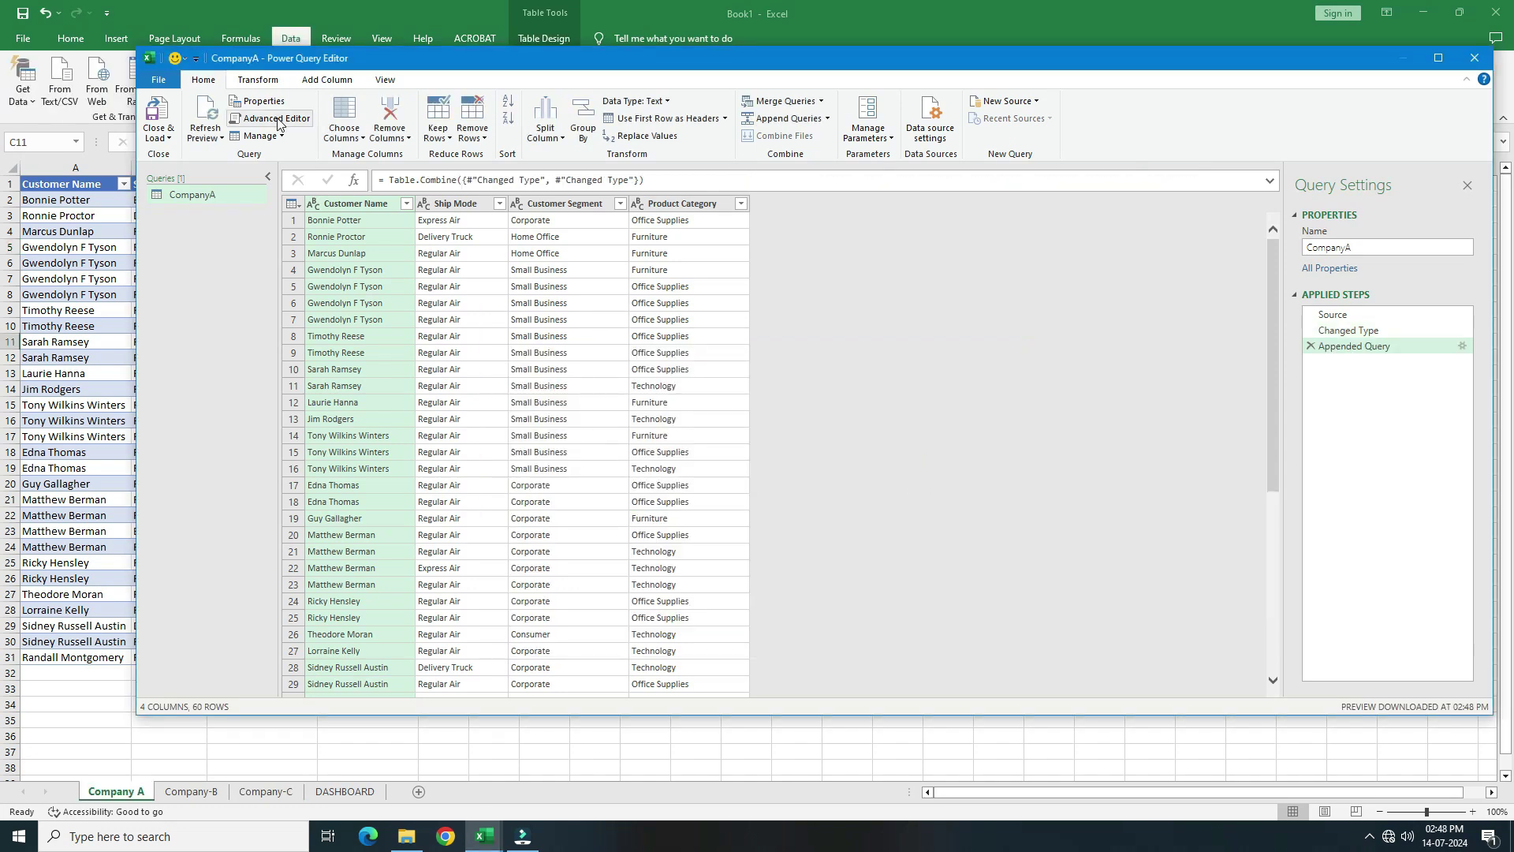
In the Advanced Editor, duplicate the Source line of the query code
{"action": "left_click", "coordinate": [277, 120]}
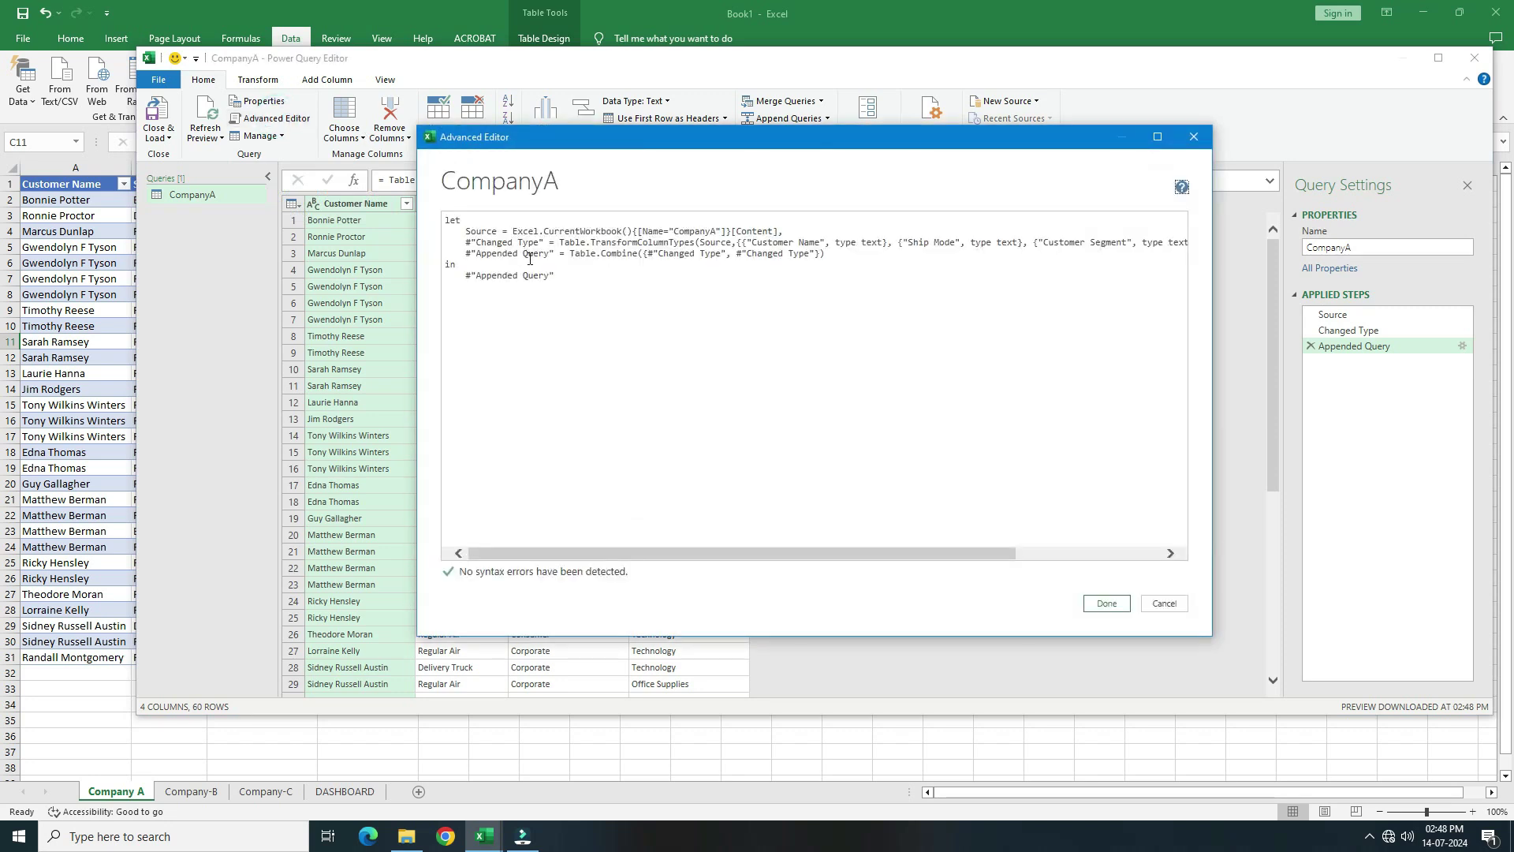
{"action": "left_click_drag", "start_coordinate": [784, 231], "coordinate": [486, 237]}
{"action": "key", "text": "ctrl+c"}
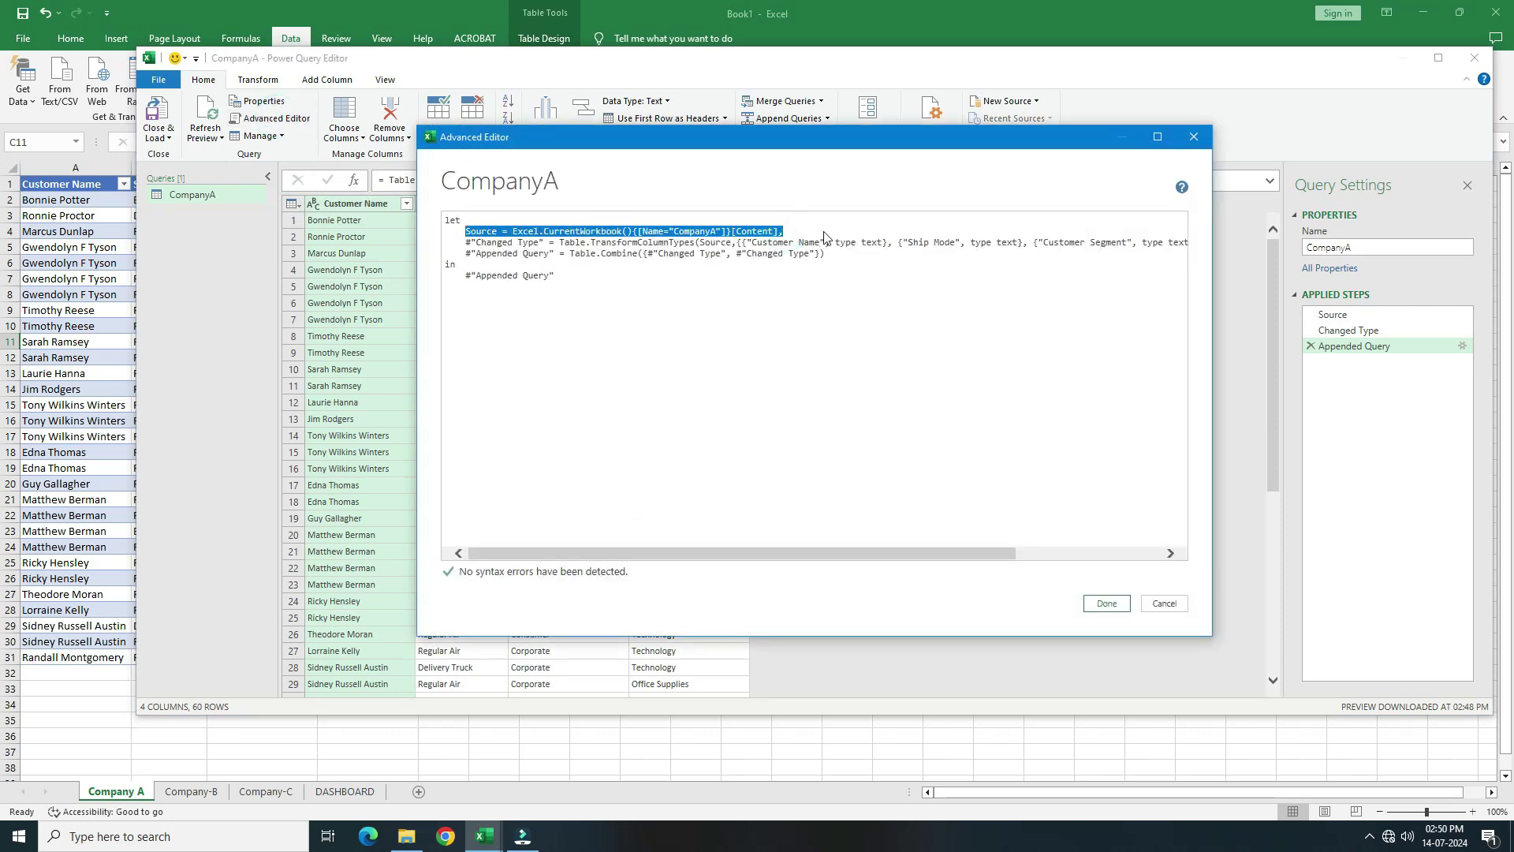
{"action": "left_click", "coordinate": [803, 231]}
{"action": "key", "text": "Return"}
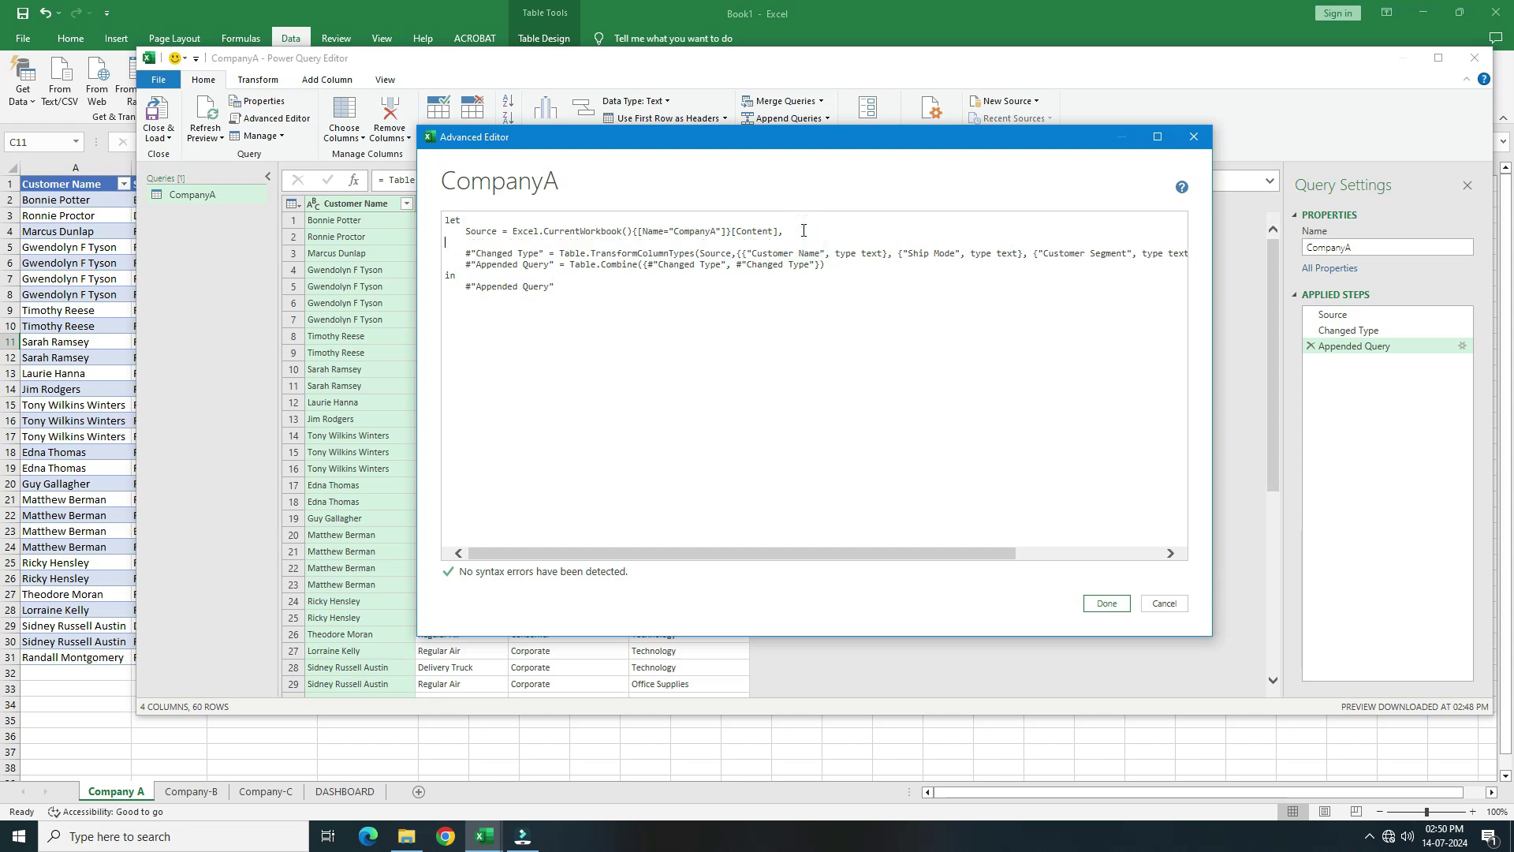
{"action": "key", "text": "ctrl+v"}
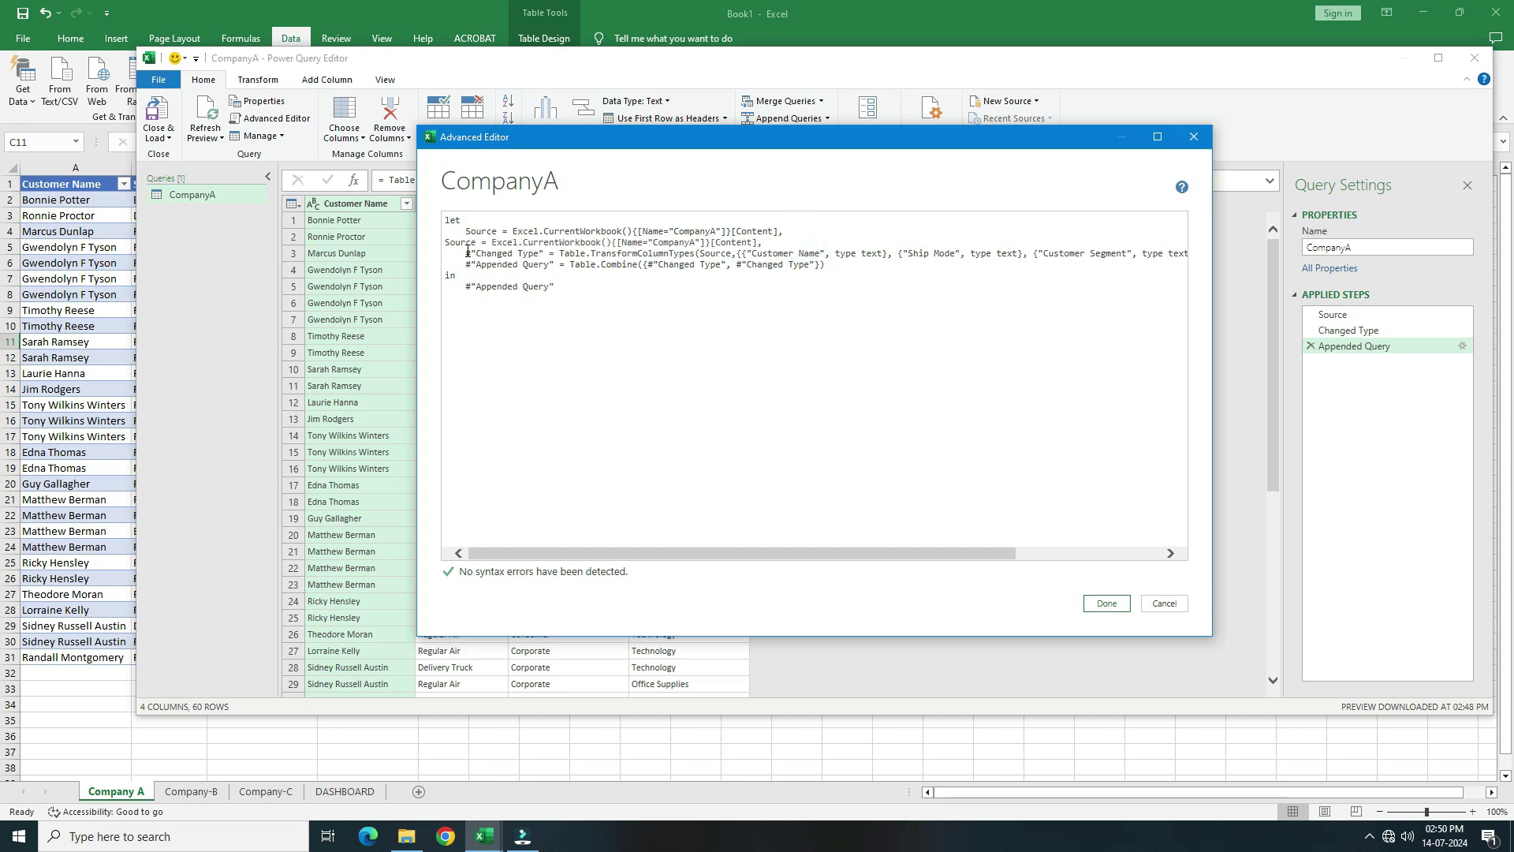
{"action": "left_click", "coordinate": [444, 242]}
{"action": "key", "text": "Tab"}
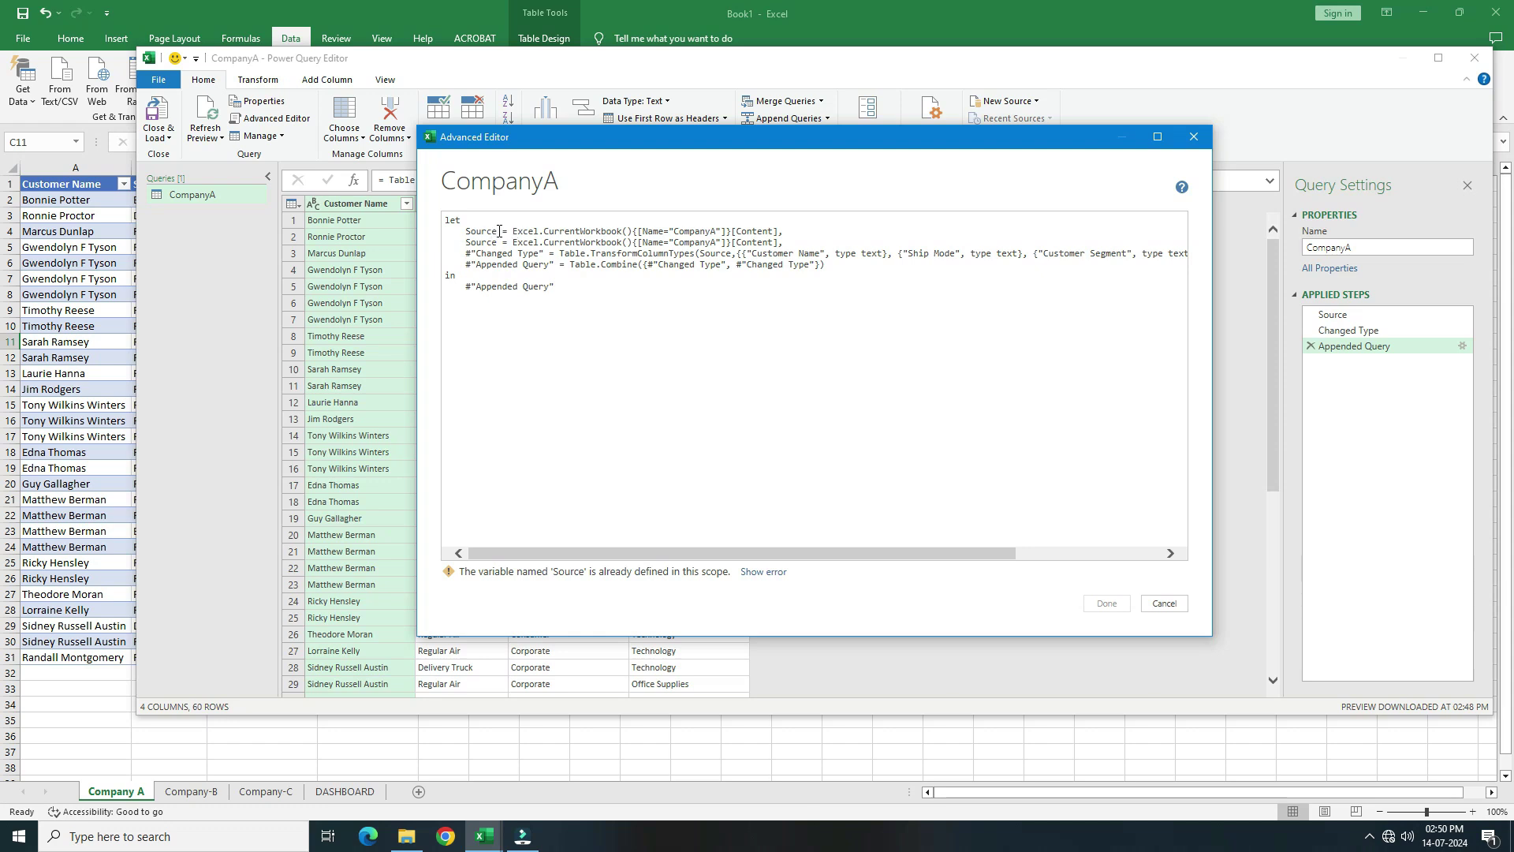
Rename the source steps to Source1 and Source2 and delete the surplus duplicated line
{"action": "left_click", "coordinate": [500, 231]}
{"action": "type", "text": "1"}
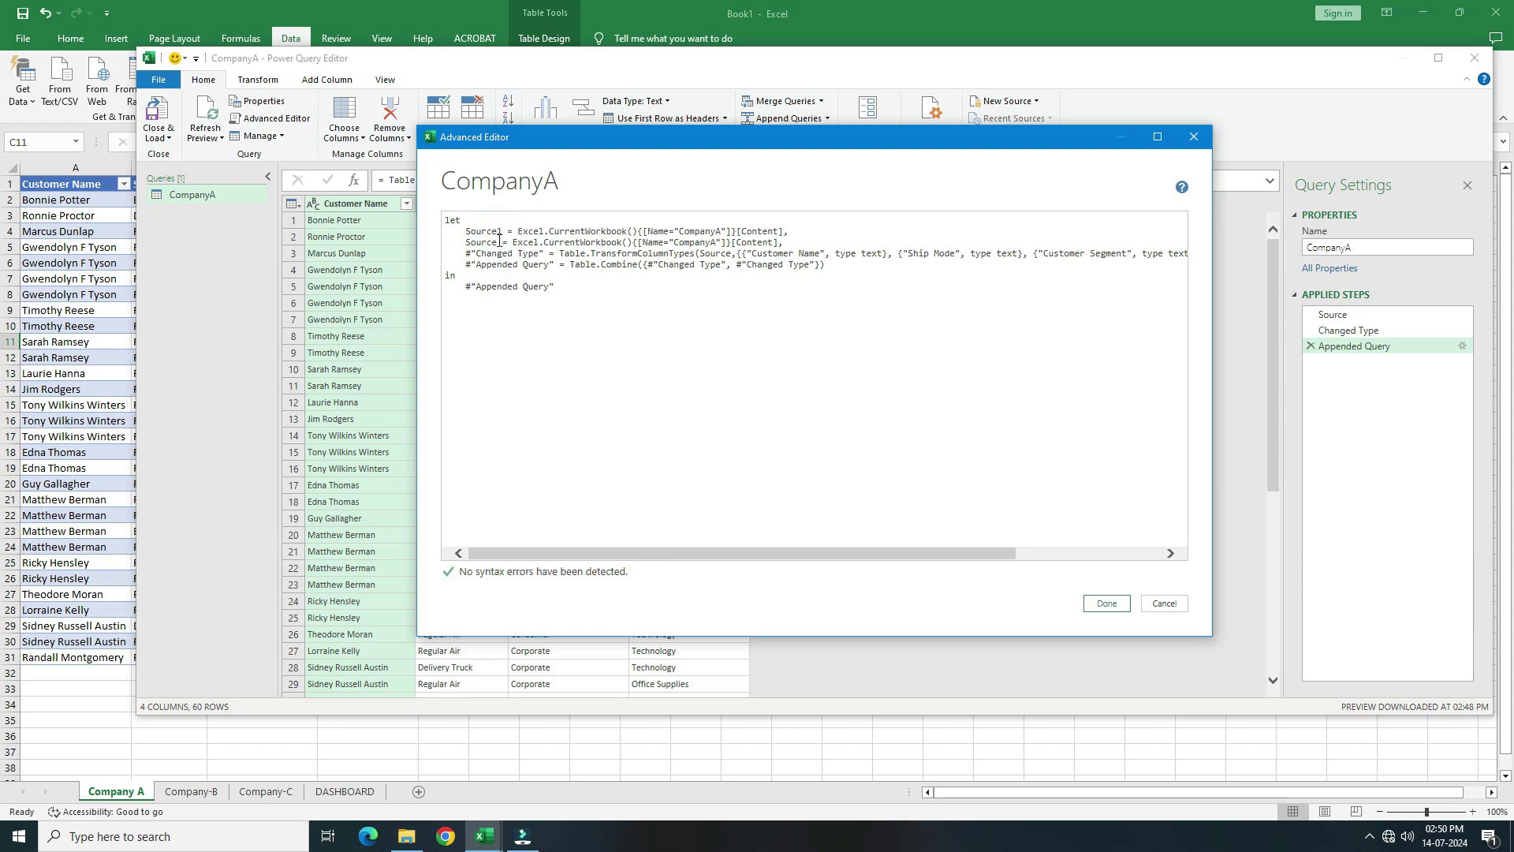
{"action": "left_click", "coordinate": [503, 242]}
{"action": "type", "text": "2"}
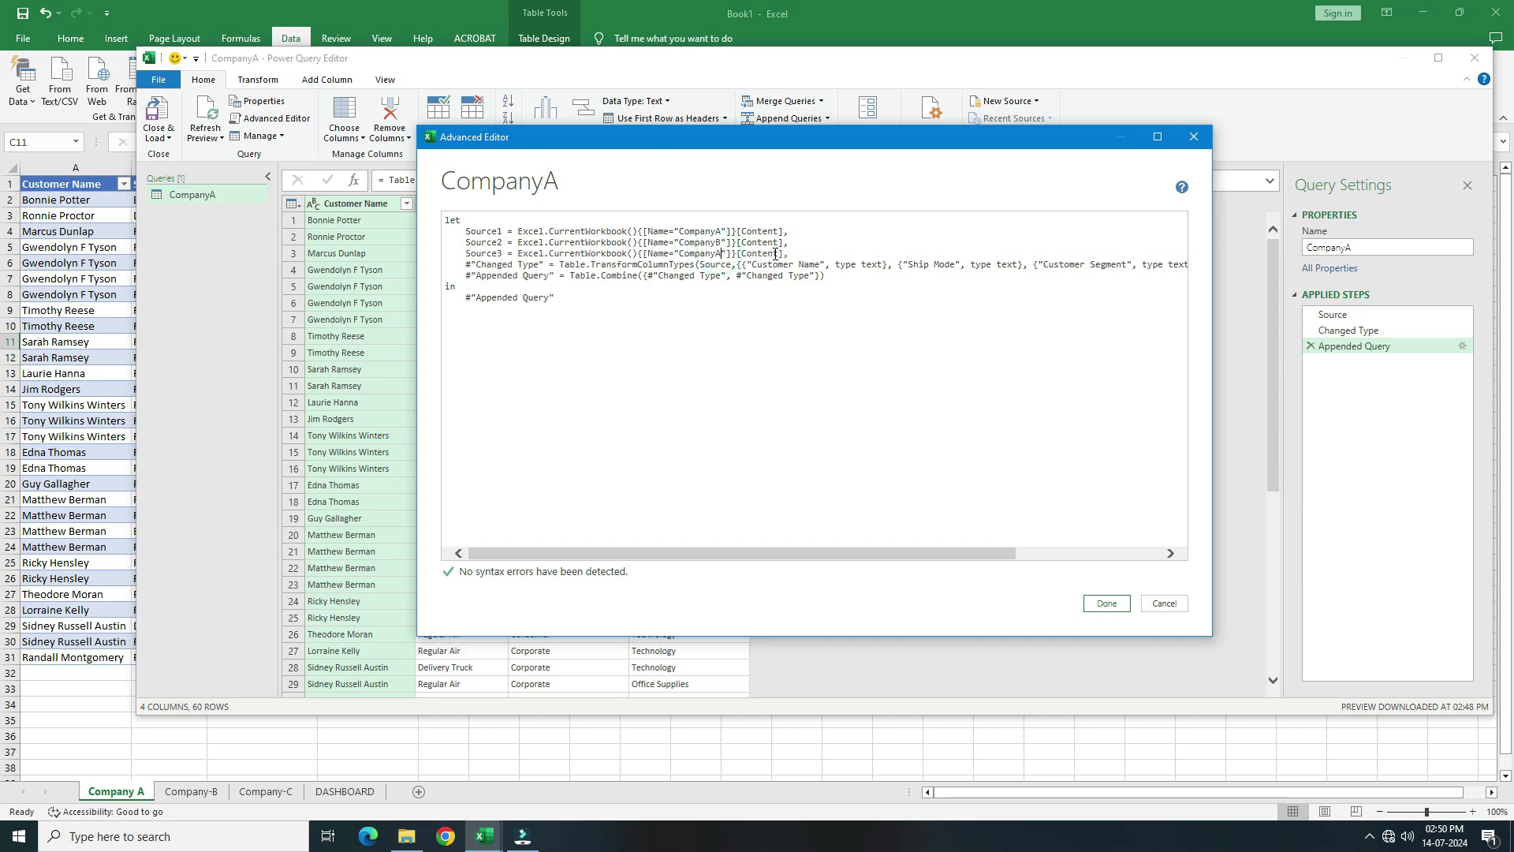
{"action": "left_click", "coordinate": [503, 253]}
{"action": "key", "text": "BackSpace"}
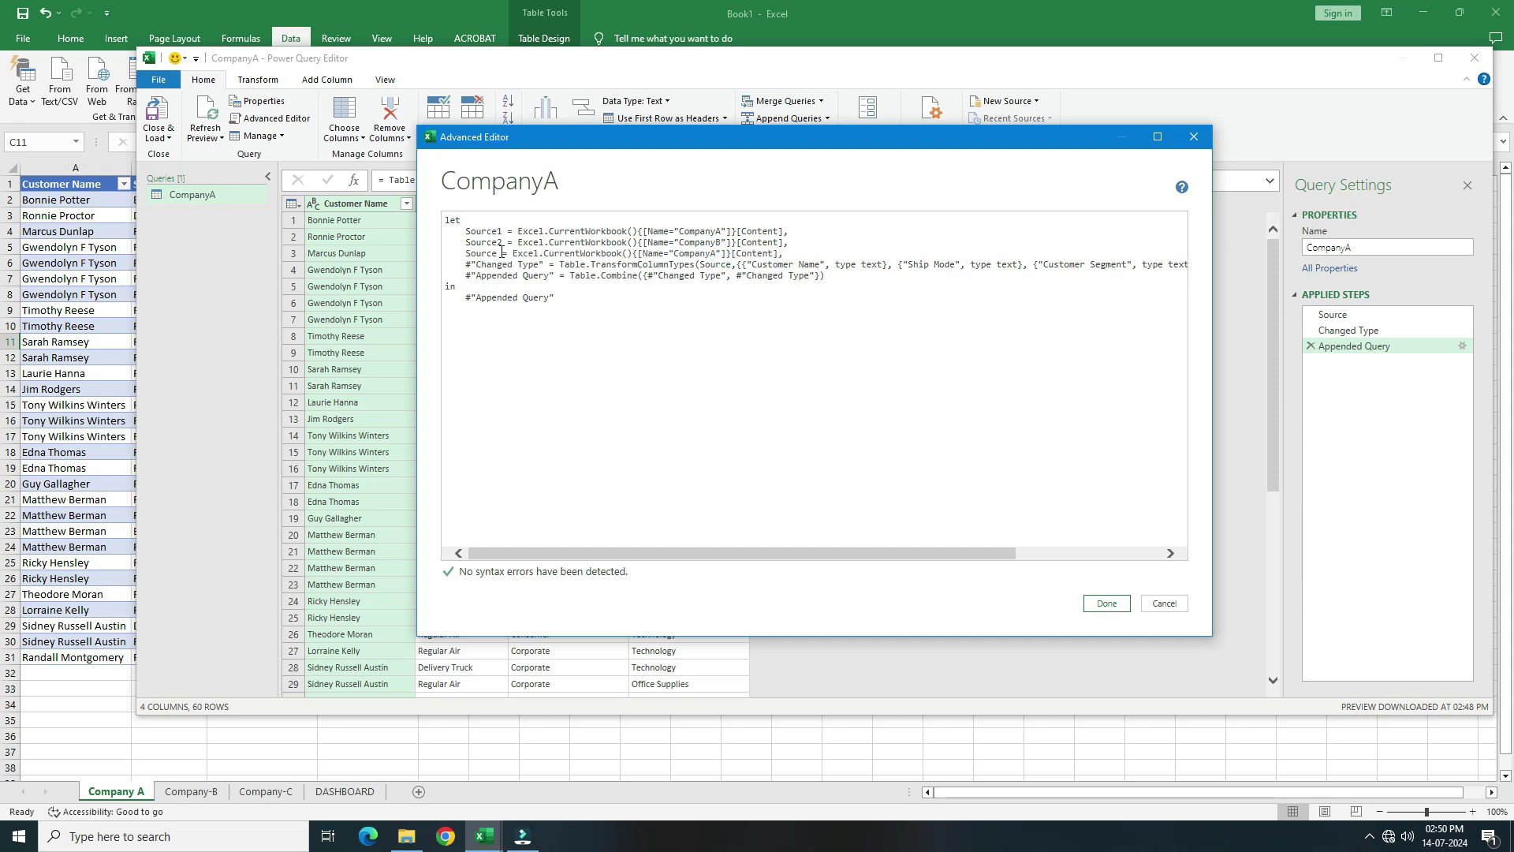
{"action": "key", "text": "Home"}
{"action": "key", "text": "BackSpace"}
{"action": "key", "text": "BackSpace"}
{"action": "key", "text": "BackSpace"}
{"action": "key", "text": "BackSpace"}
{"action": "key", "text": "shift+End"}
{"action": "key", "text": "Delete"}
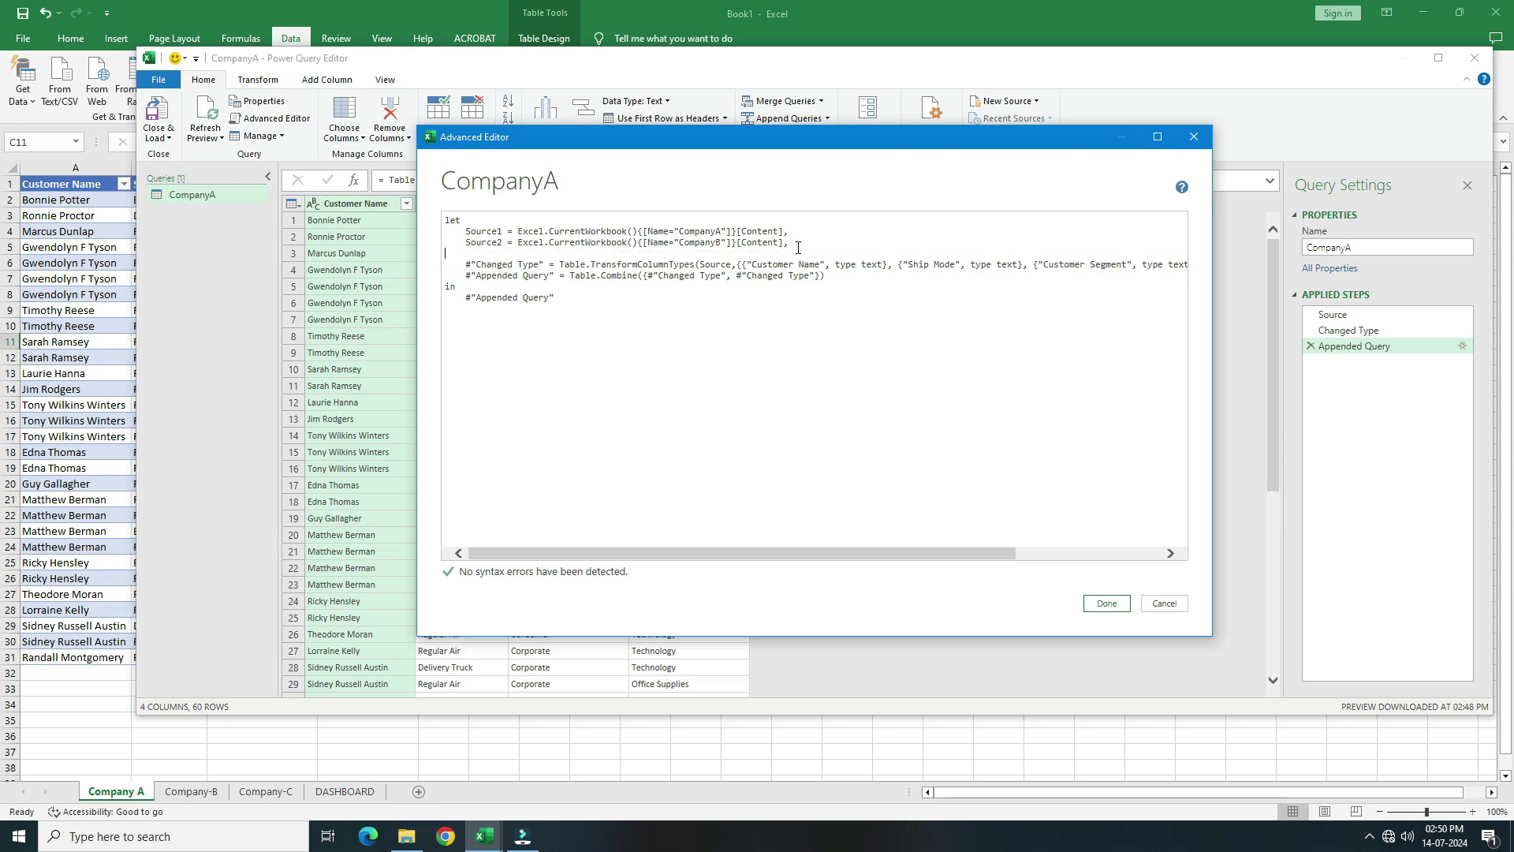
{"action": "key", "text": "BackSpace"}
{"action": "key", "text": "Left"}
{"action": "key", "text": "Left"}
{"action": "key", "text": "Left"}
{"action": "key", "text": "Left"}
{"action": "key", "text": "Left"}
{"action": "key", "text": "Left"}
{"action": "key", "text": "Left"}
{"action": "key", "text": "Left"}
{"action": "key", "text": "Left"}
{"action": "key", "text": "Left"}
{"action": "key", "text": "Left"}
{"action": "key", "text": "Left"}
{"action": "key", "text": "Left"}
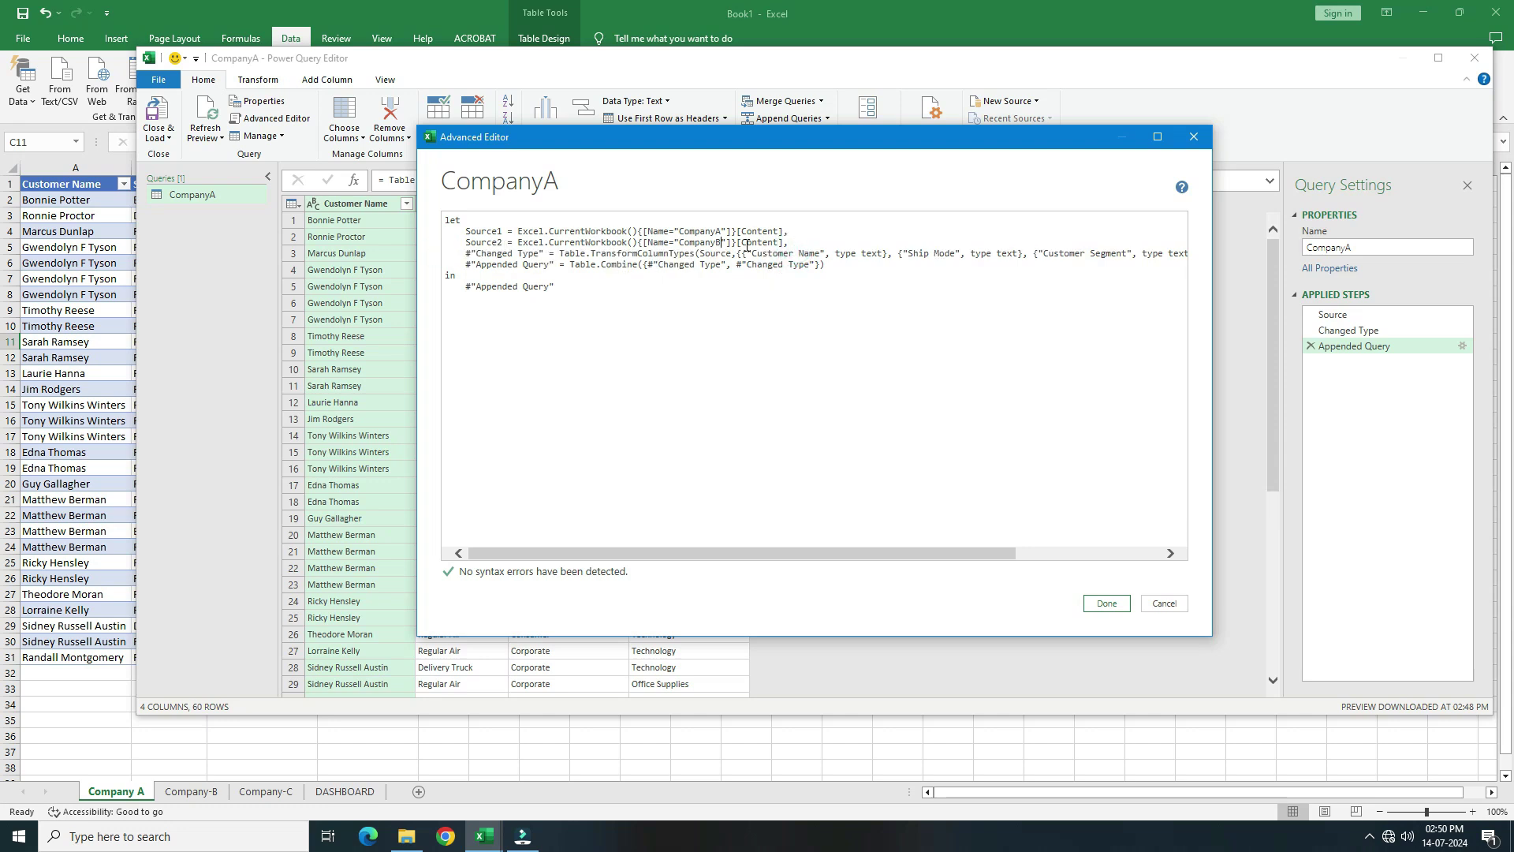
Edit the table name referenced in the Source2 line
{"action": "left_click", "coordinate": [722, 243]}
{"action": "key", "text": "BackSpace"}
{"action": "type", "text": "A"}
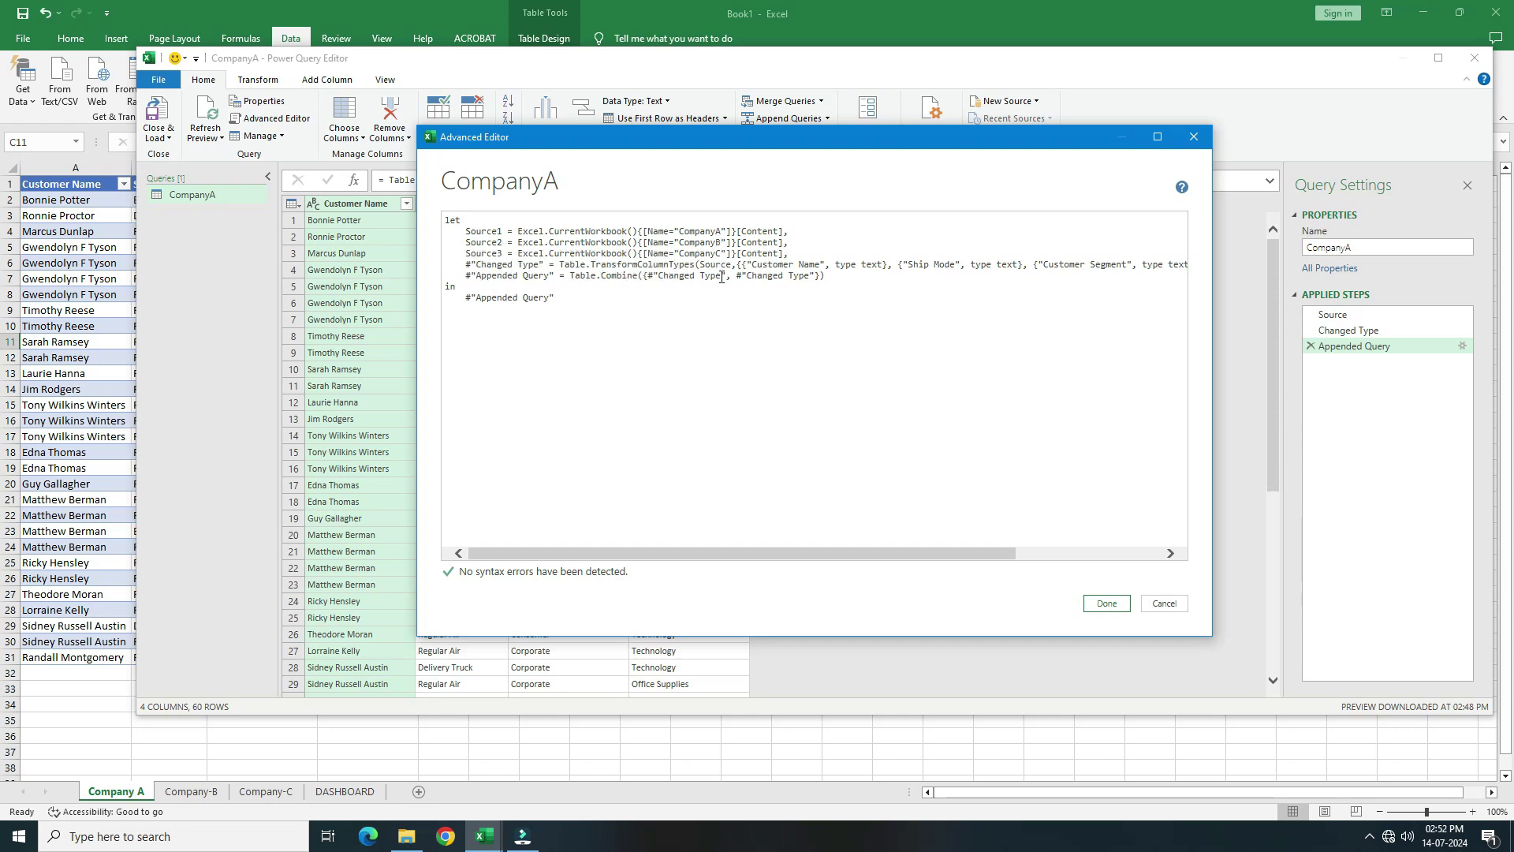
Replace both Changed Type references in the Table.Combine line with Source1
{"action": "left_click_drag", "start_coordinate": [704, 280], "coordinate": [678, 282]}
{"action": "left_click_drag", "start_coordinate": [503, 230], "coordinate": [466, 232]}
{"action": "key", "text": "ctrl+c"}
{"action": "left_click_drag", "start_coordinate": [722, 278], "coordinate": [669, 282]}
{"action": "key", "text": "ctrl+v"}
{"action": "left_click_drag", "start_coordinate": [722, 277], "coordinate": [778, 282]}
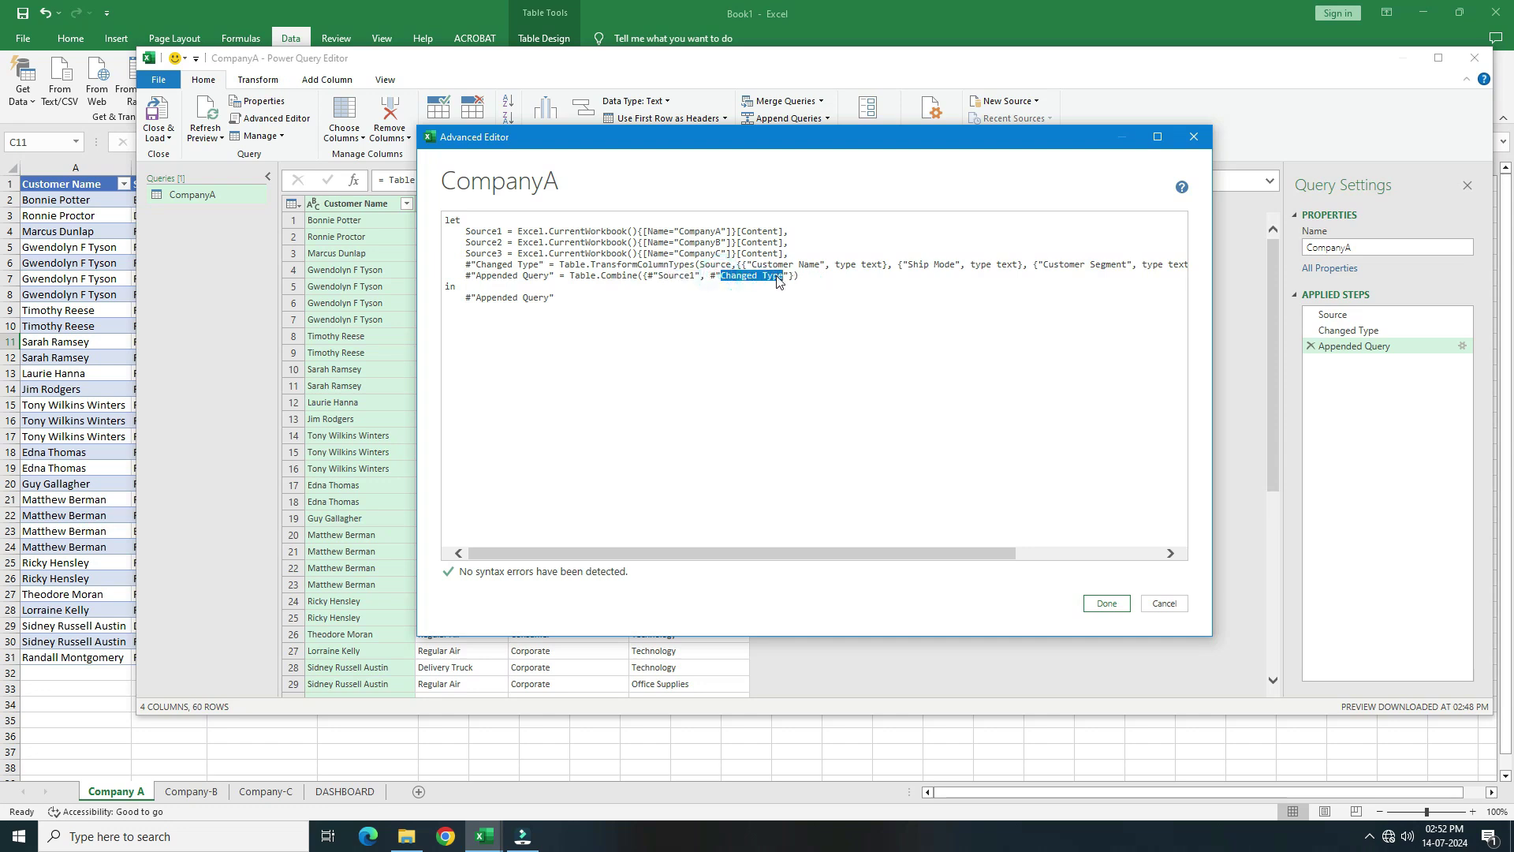
{"action": "key", "text": "ctrl+v"}
Complete the Table.Combine list as #"Source1", #"Source2", #"Source3"
{"action": "key", "text": "BackSpace"}
{"action": "type", "text": "2"}
{"action": "key", "text": "BackSpace"}
{"action": "key", "text": "BackSpace"}
{"action": "key", "text": "BackSpace"}
{"action": "key", "text": "BackSpace"}
{"action": "key", "text": "BackSpace"}
{"action": "key", "text": "BackSpace"}
{"action": "key", "text": "BackSpace"}
{"action": "key", "text": "BackSpace"}
{"action": "key", "text": "BackSpace"}
{"action": "key", "text": "BackSpace"}
{"action": "key", "text": "BackSpace"}
{"action": "key", "text": "BackSpace"}
{"action": "key", "text": "BackSpace"}
{"action": "key", "text": "BackSpace"}
{"action": "type", "text": "})"}
{"action": "left_click_drag", "start_coordinate": [710, 276], "coordinate": [773, 277]}
{"action": "left_click", "coordinate": [770, 276]}
{"action": "type", "text": ", #\"Source3\""}
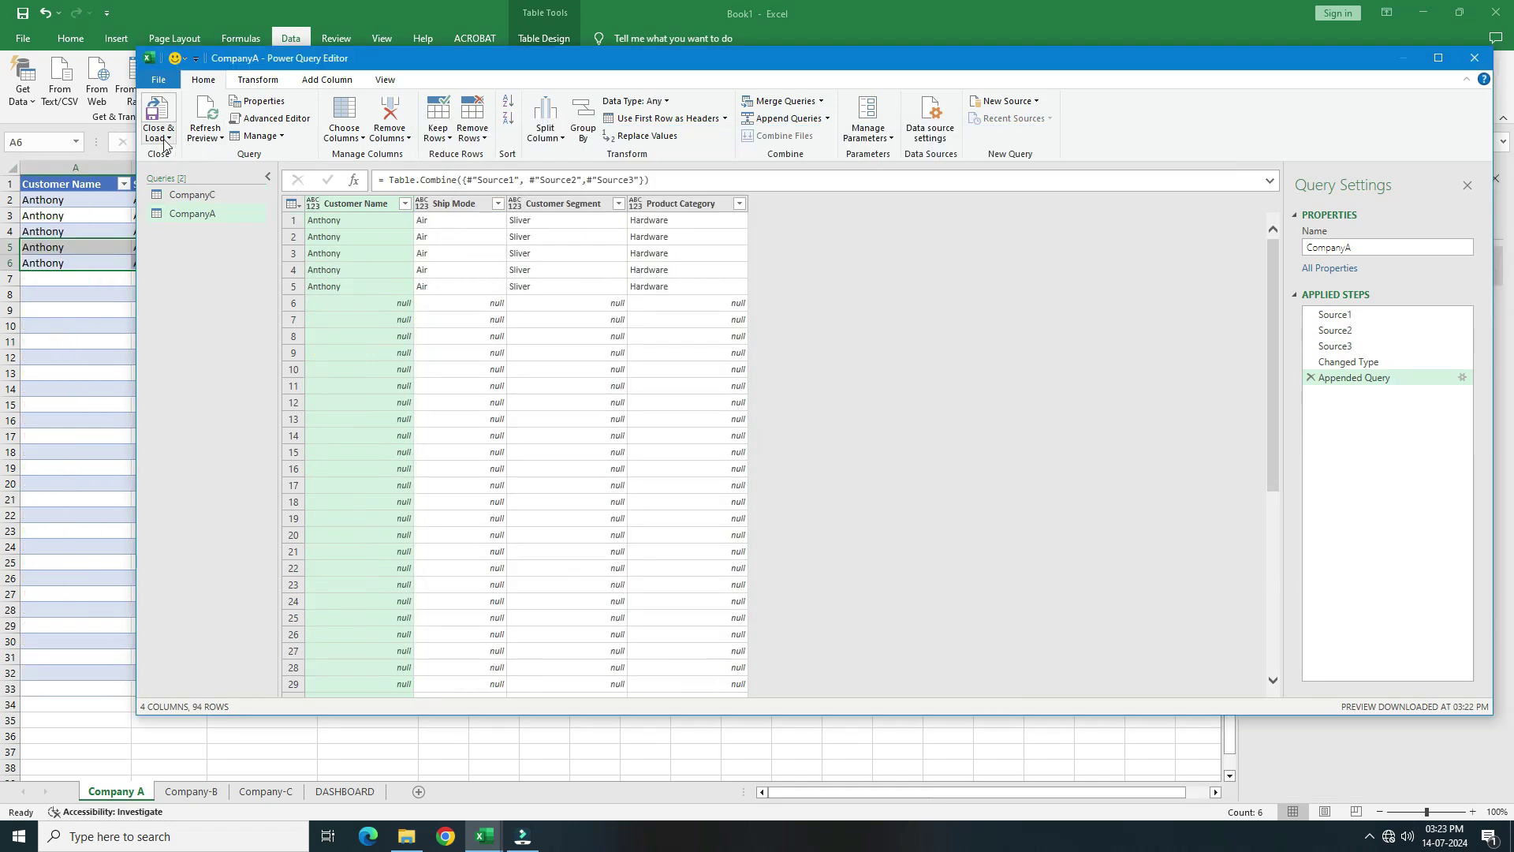
{"action": "left_click", "coordinate": [166, 141]}
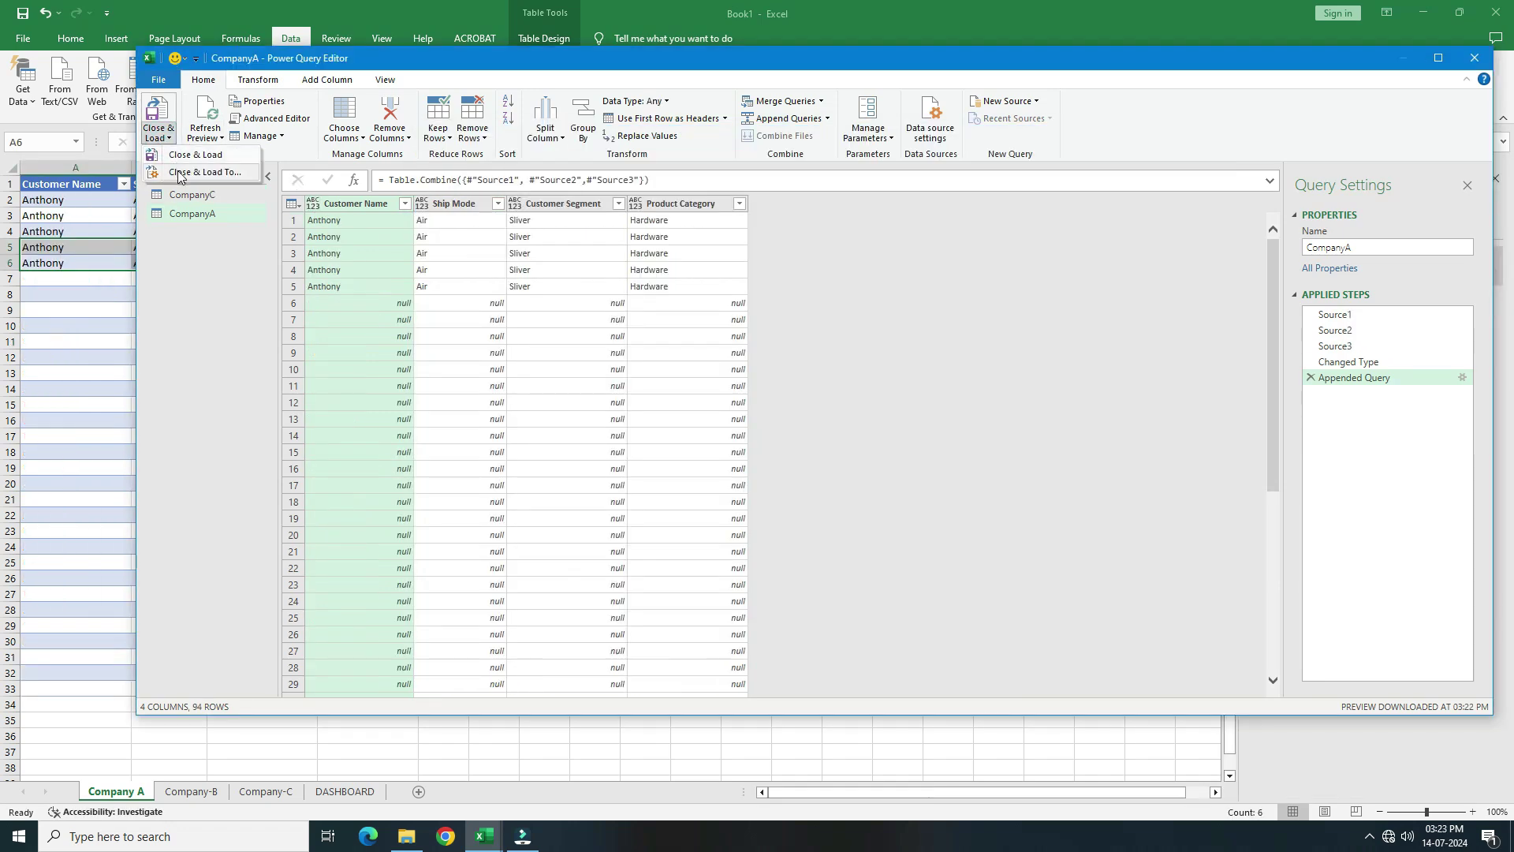
Load the combined query as a table into the existing DASHBOARD sheet at cell B2
{"action": "left_click", "coordinate": [177, 169]}
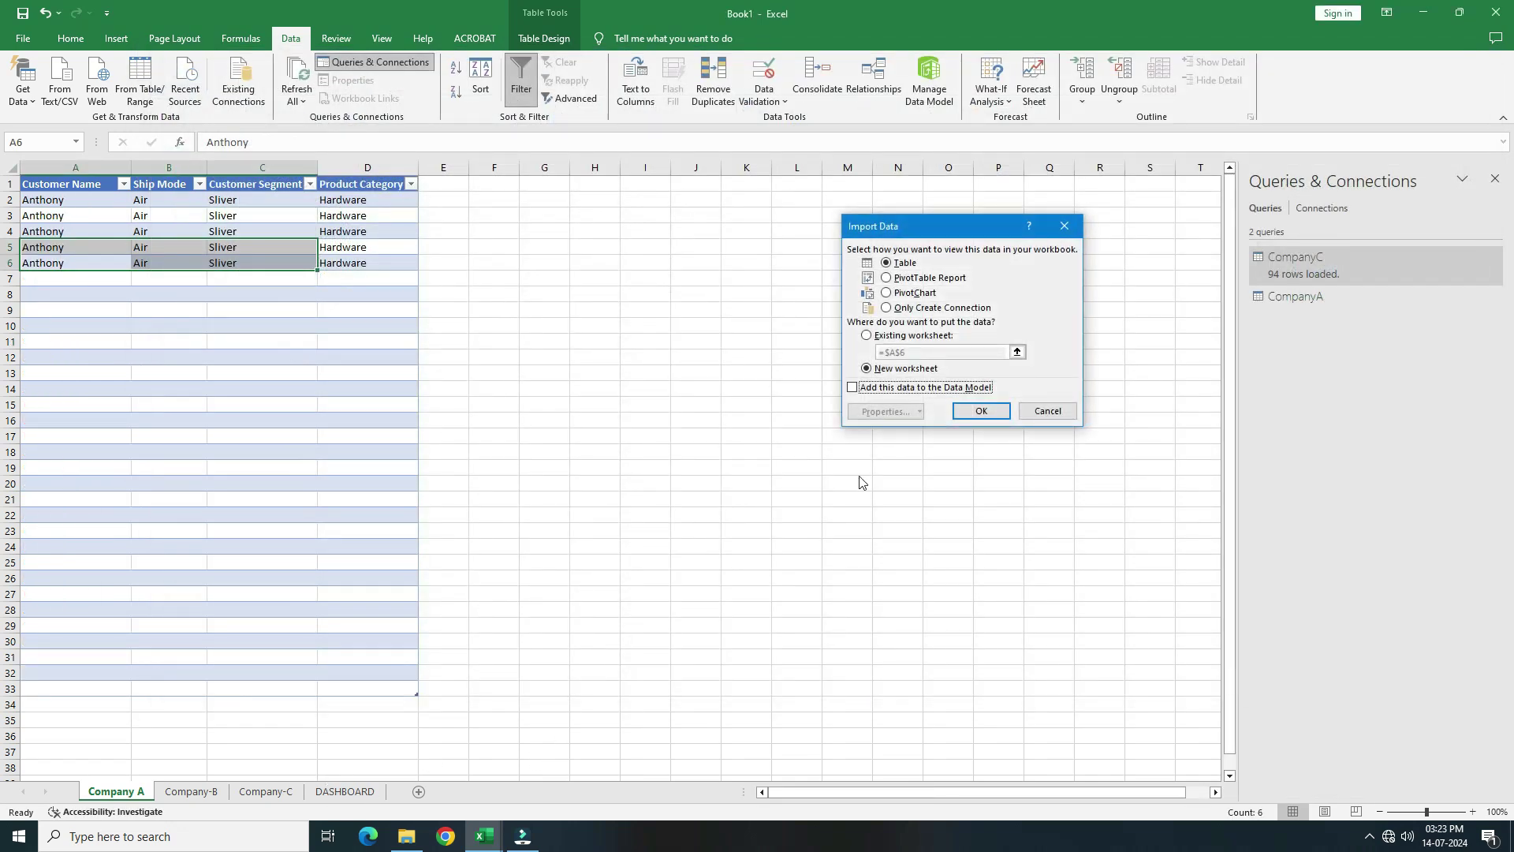
{"action": "left_click", "coordinate": [886, 338]}
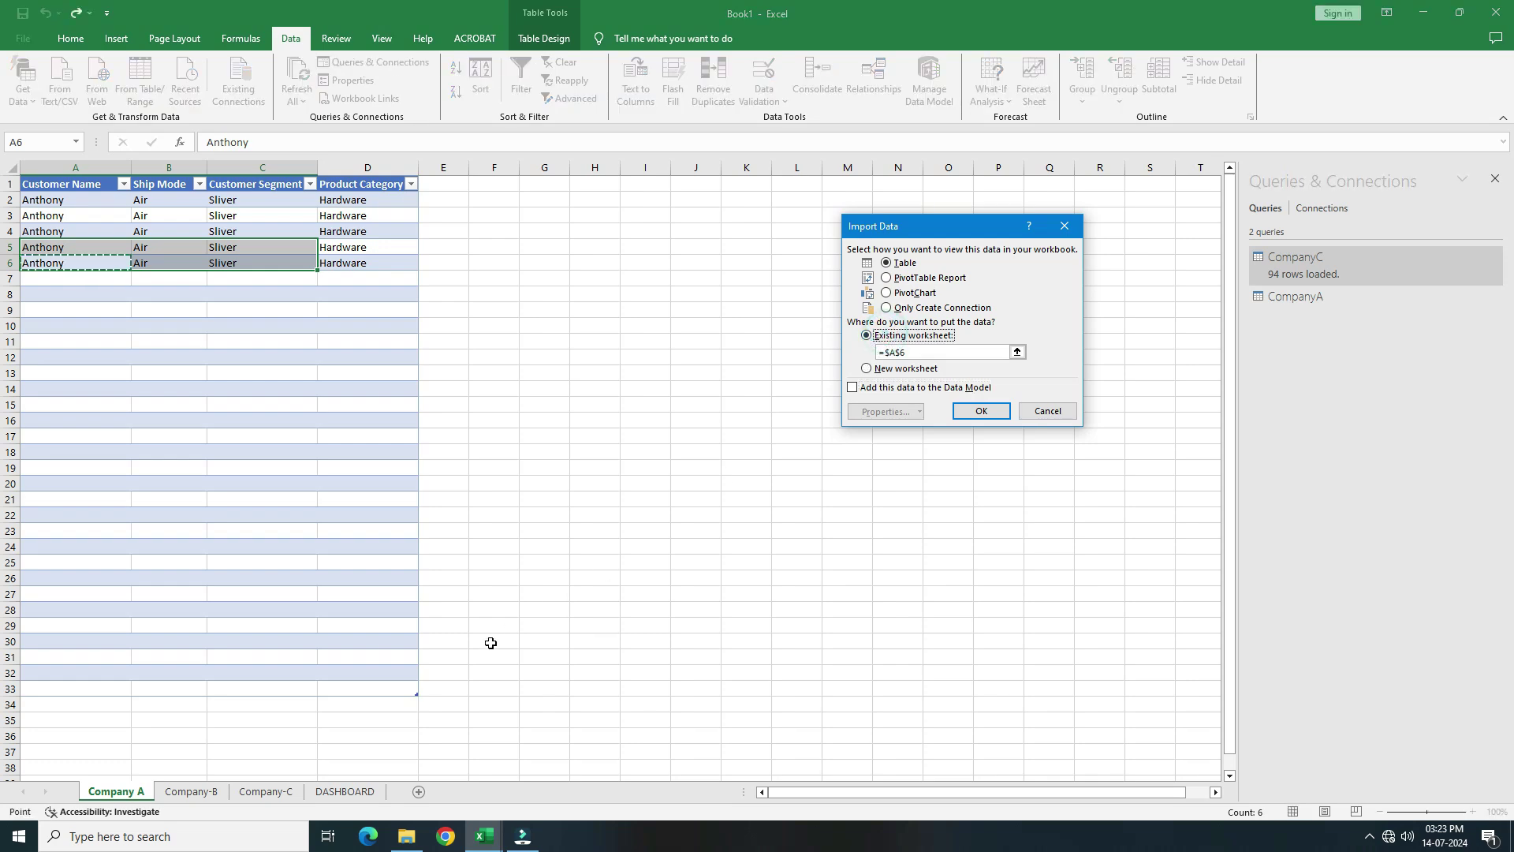
{"action": "left_click", "coordinate": [365, 792]}
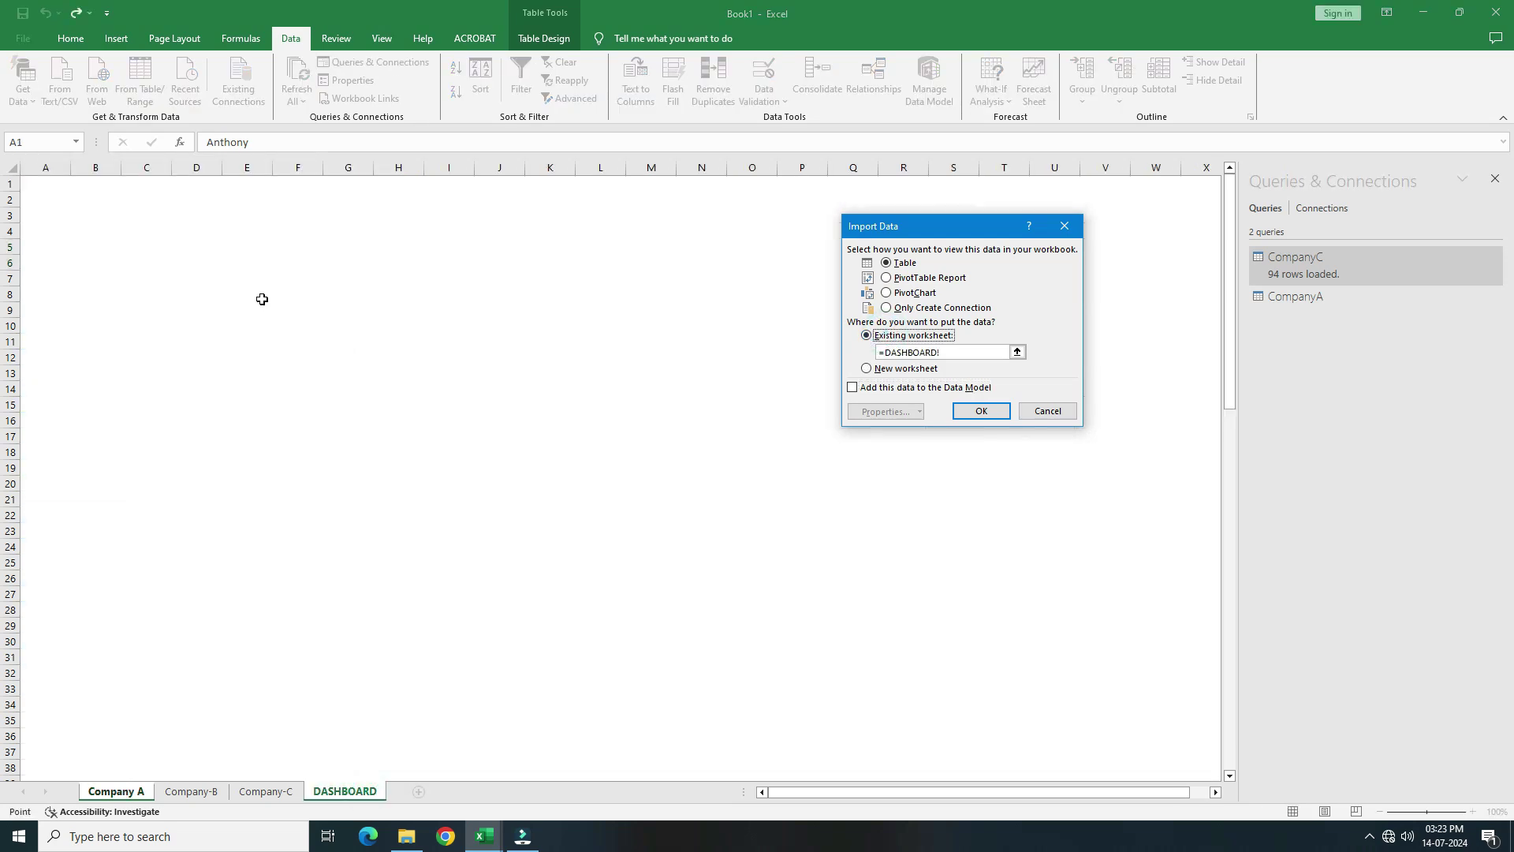
{"action": "left_click", "coordinate": [104, 200]}
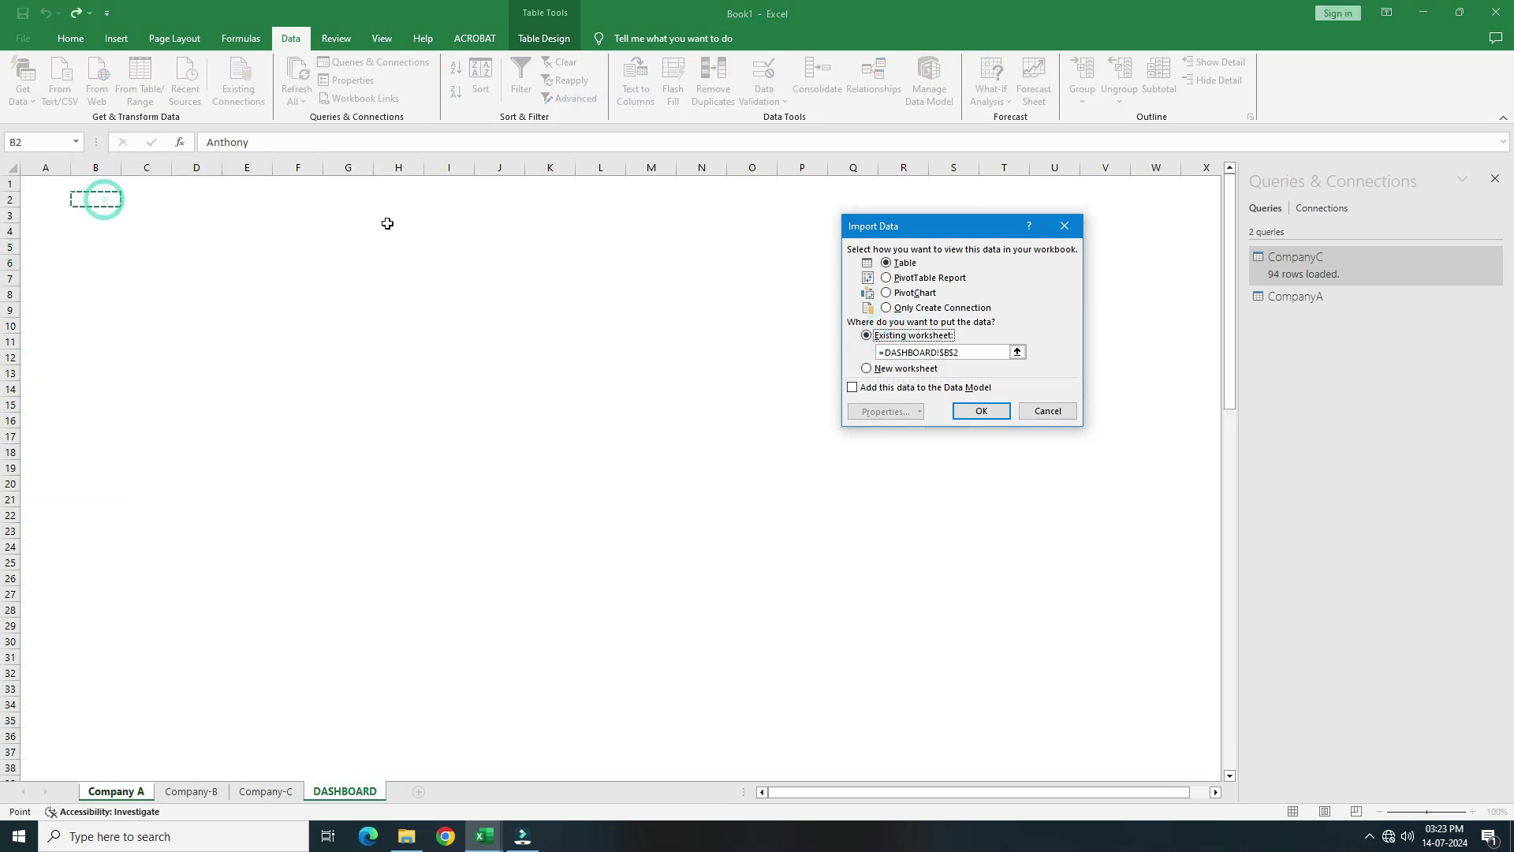
{"action": "left_click", "coordinate": [982, 411]}
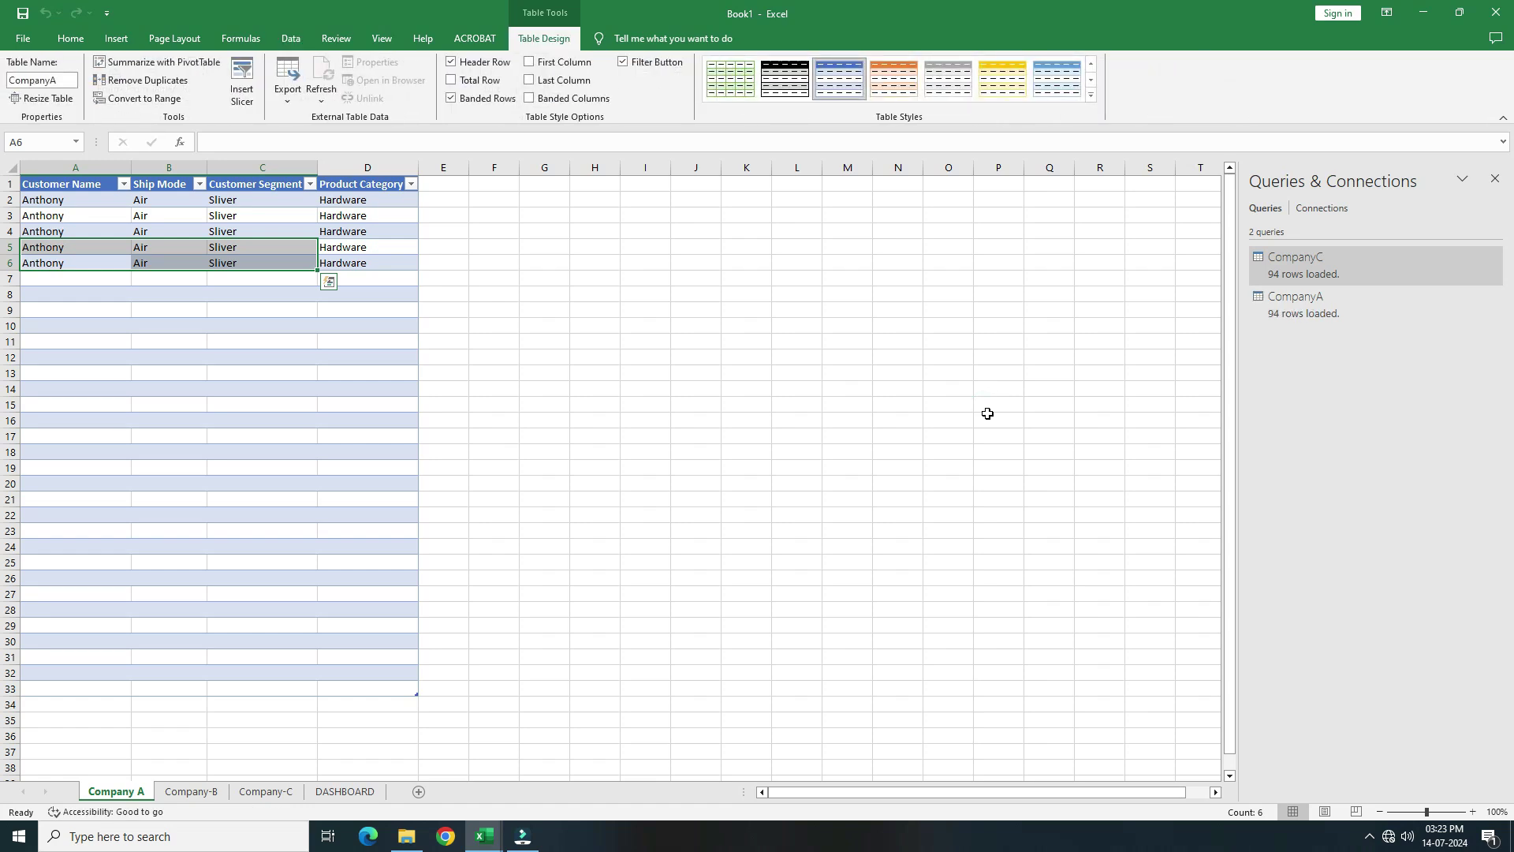
Inspect the loaded combined table on the DASHBOARD sheet
{"action": "left_click", "coordinate": [988, 413]}
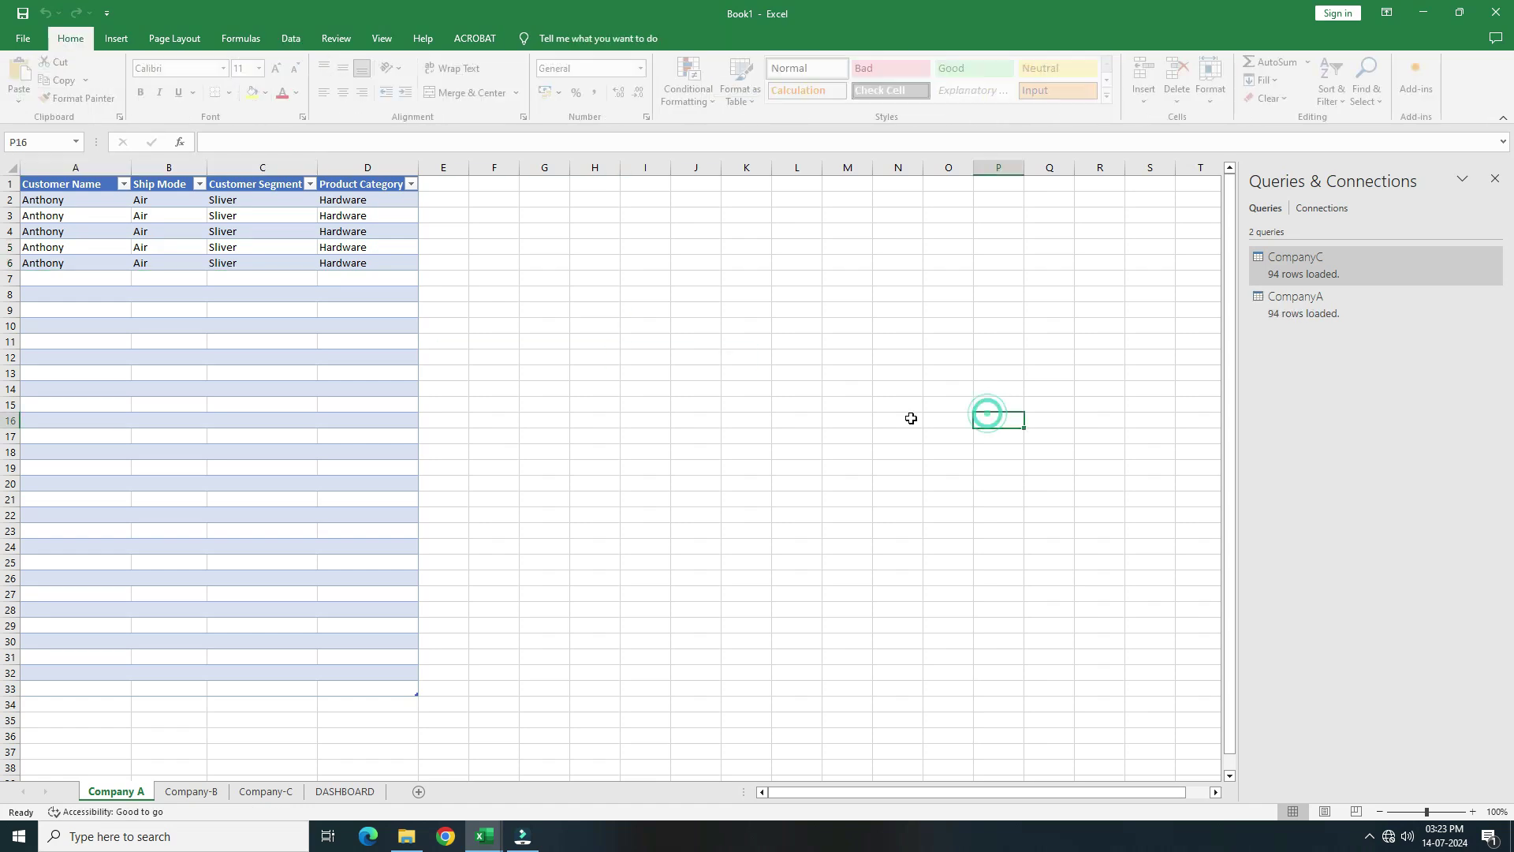
{"action": "left_click", "coordinate": [544, 465]}
{"action": "left_click", "coordinate": [343, 793]}
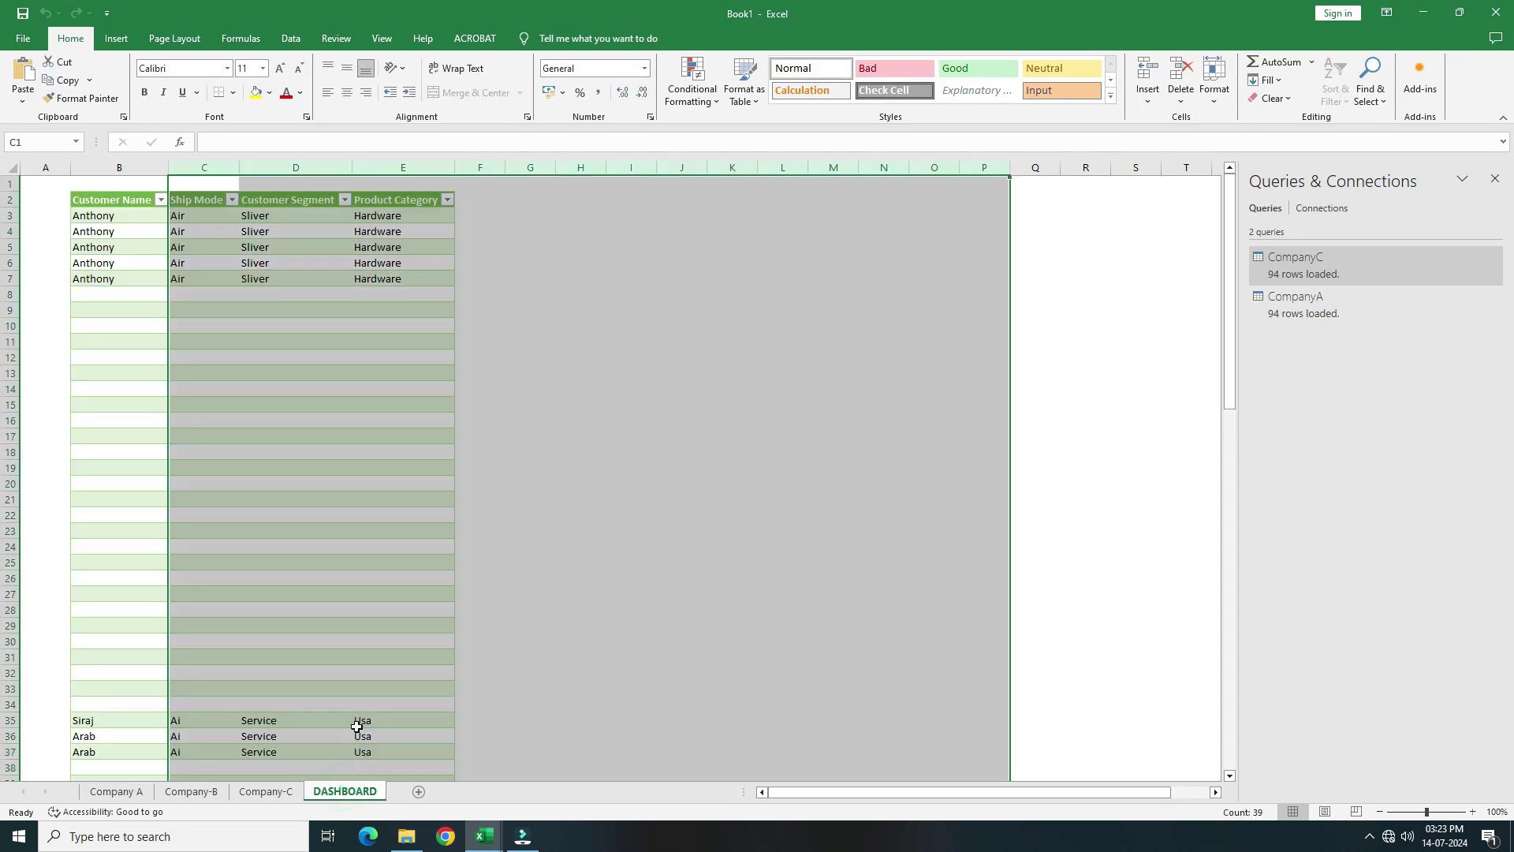
{"action": "left_click", "coordinate": [417, 388]}
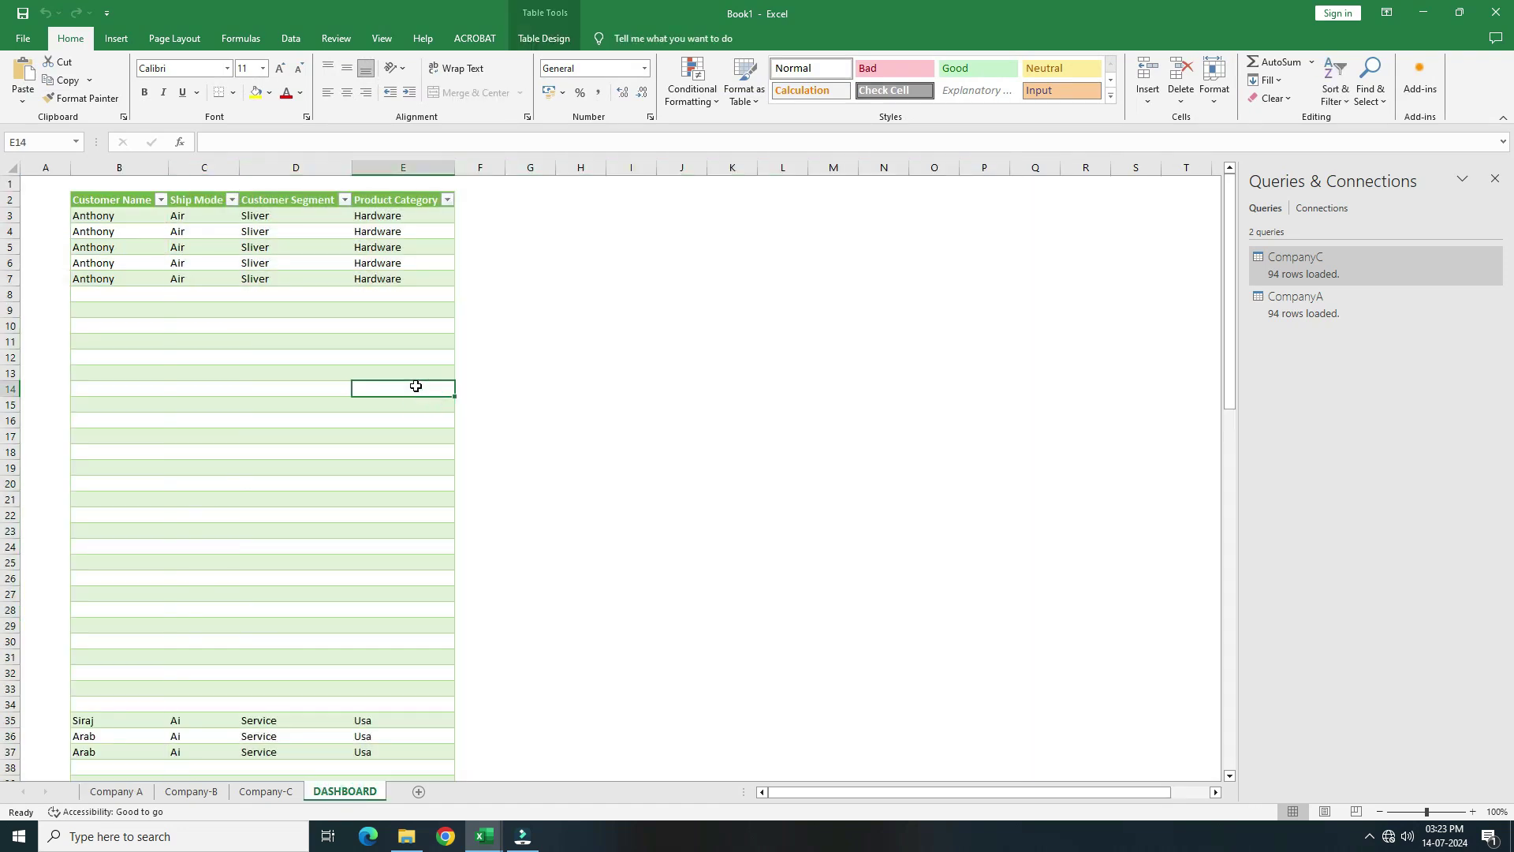
{"action": "scroll", "coordinate": [245, 437], "scroll_direction": "down", "scroll_amount": 12}
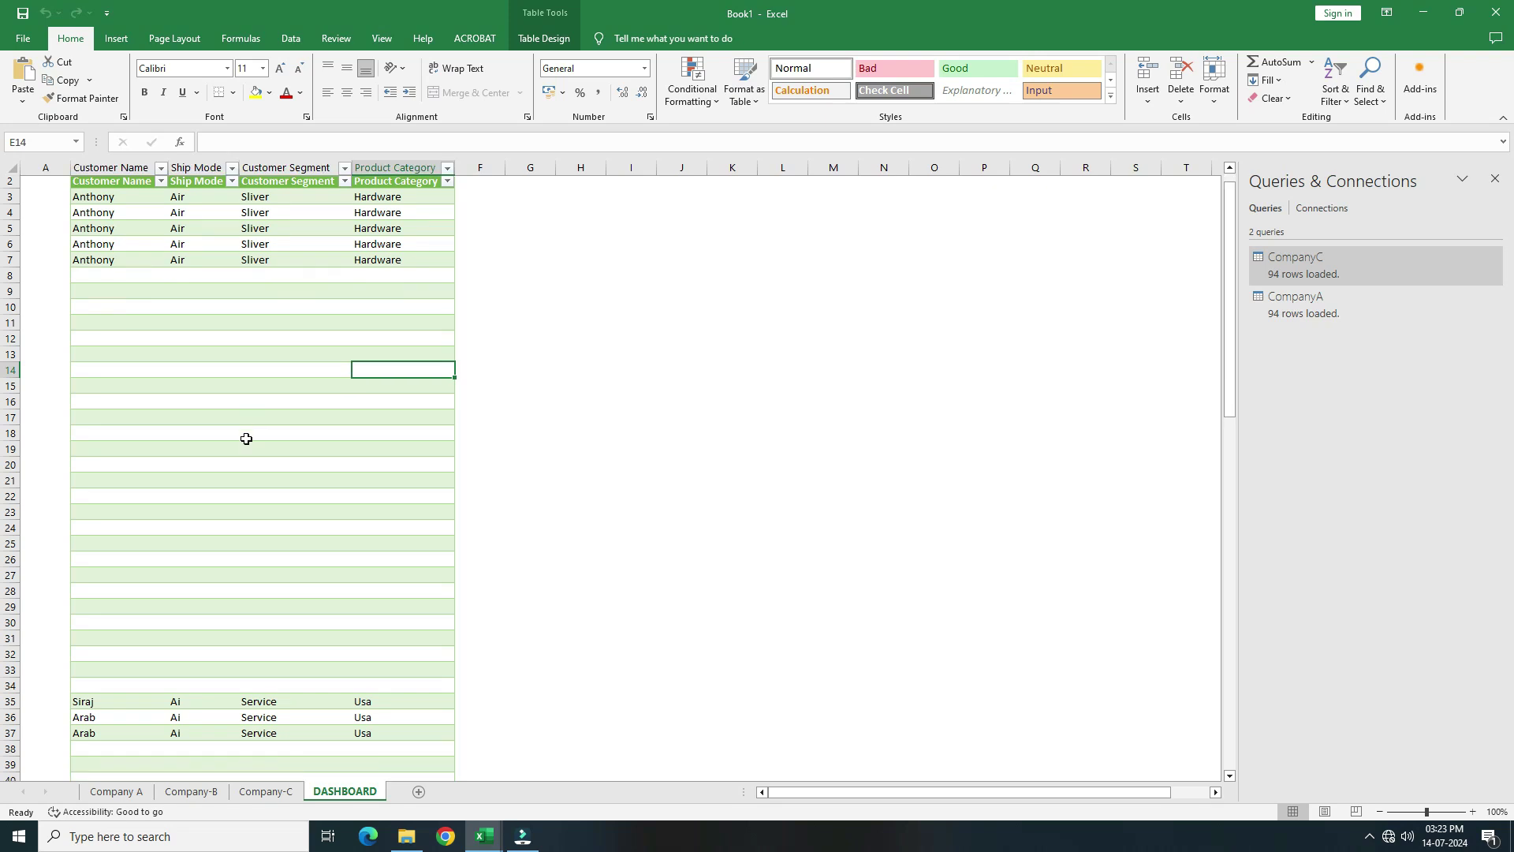
Review the Company A, Company-B and Company-C tables, selecting their empty trailing rows
{"action": "left_click", "coordinate": [116, 791]}
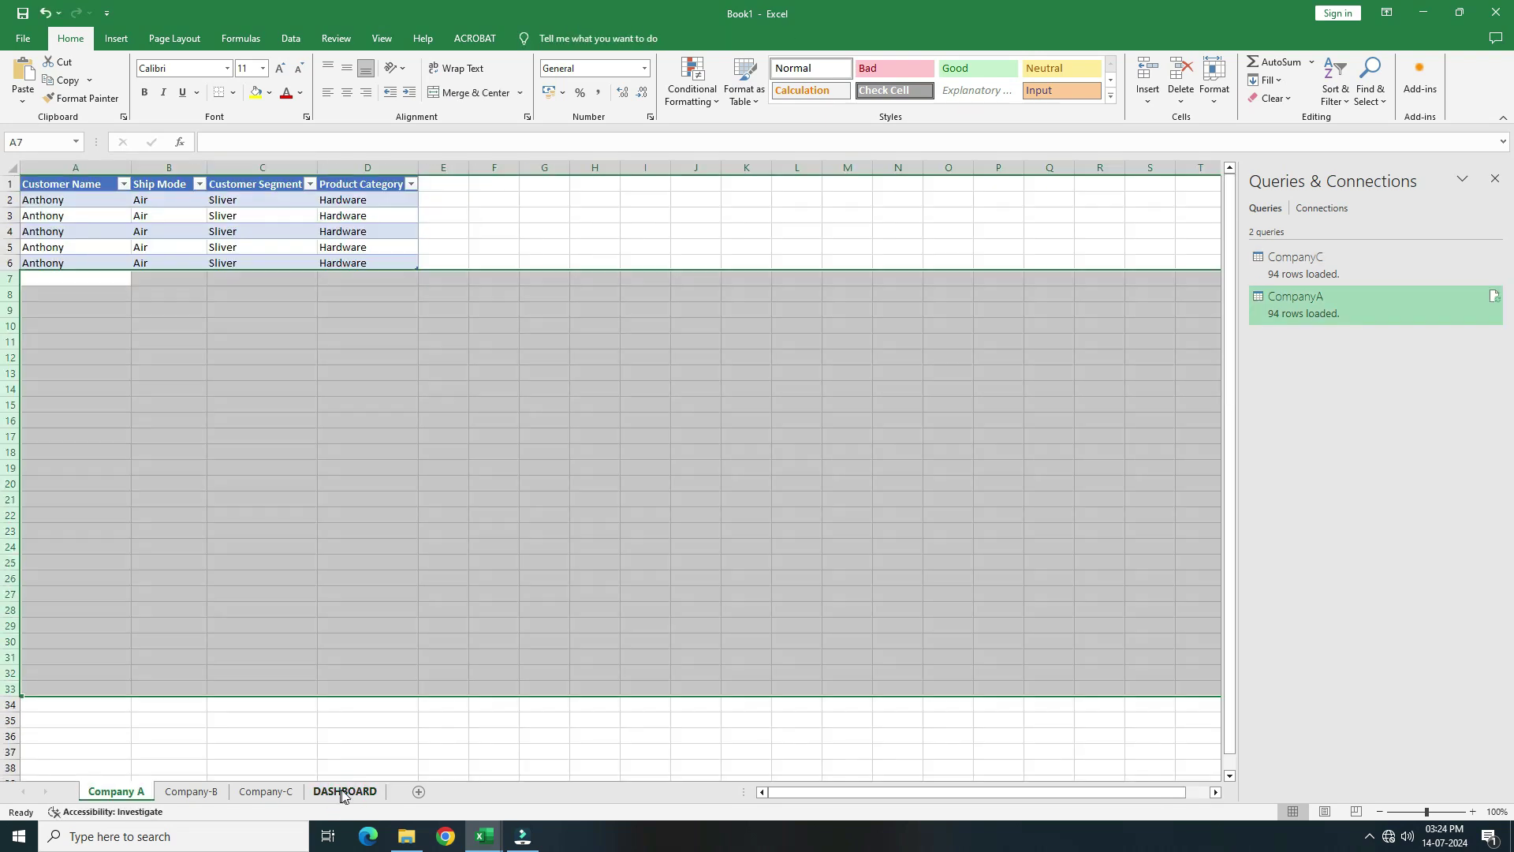
{"action": "left_click_drag", "start_coordinate": [10, 278], "coordinate": [10, 580]}
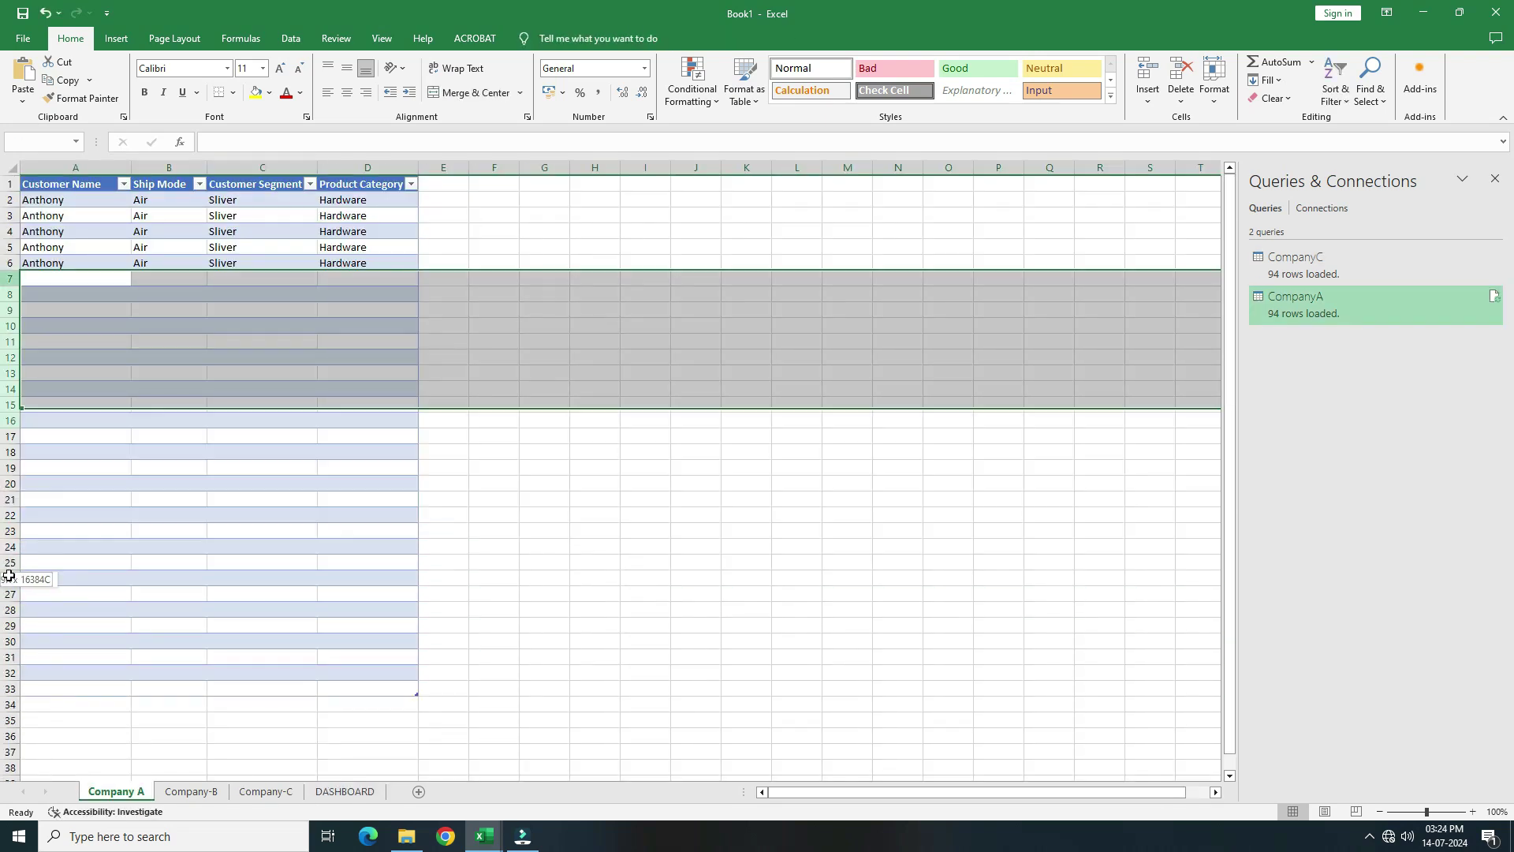
{"action": "left_click", "coordinate": [192, 791]}
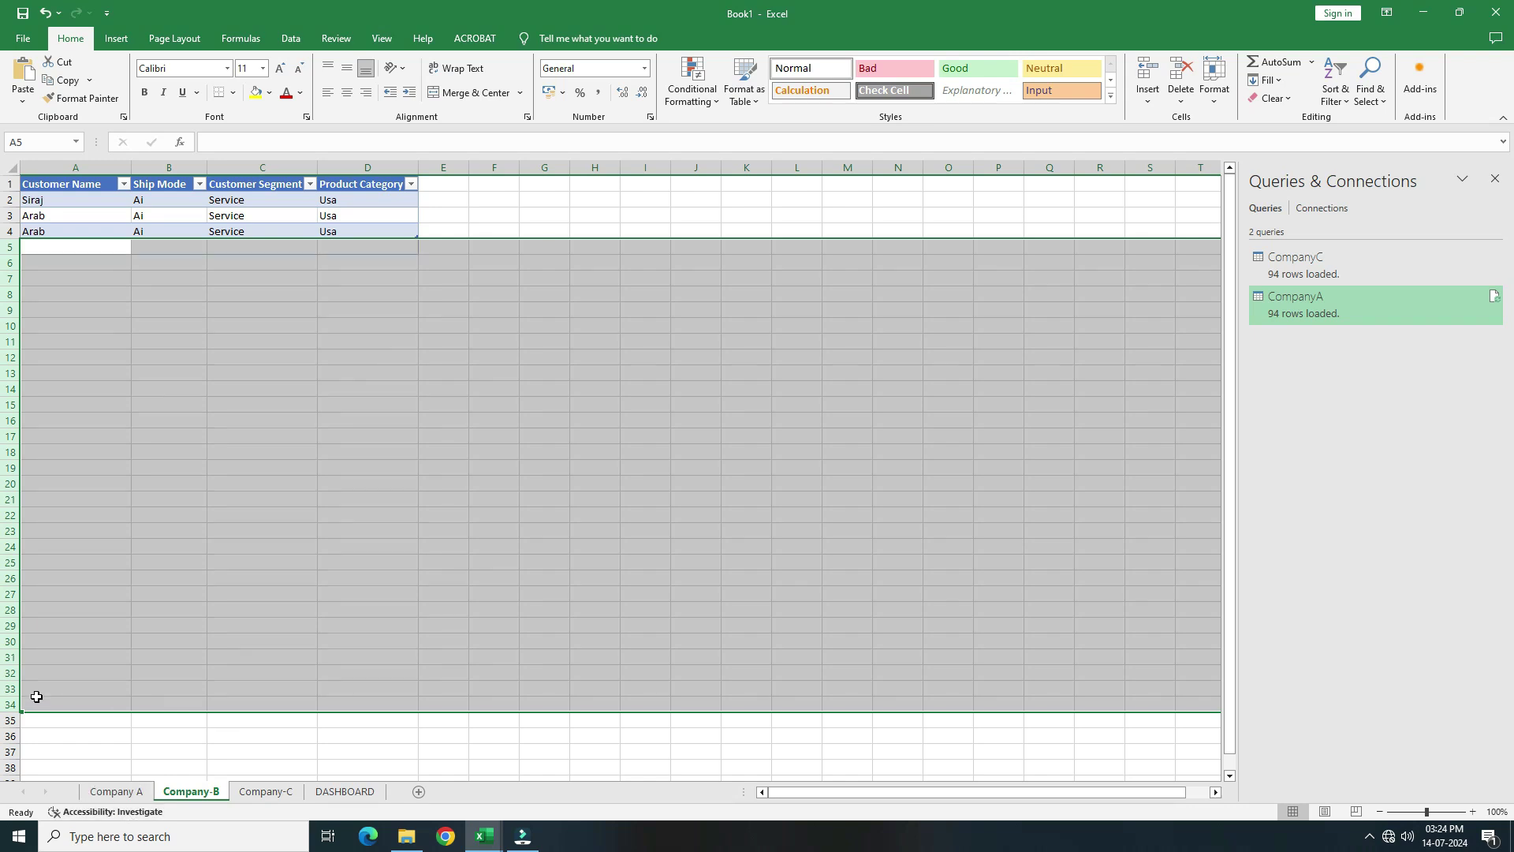
{"action": "left_click", "coordinate": [11, 264]}
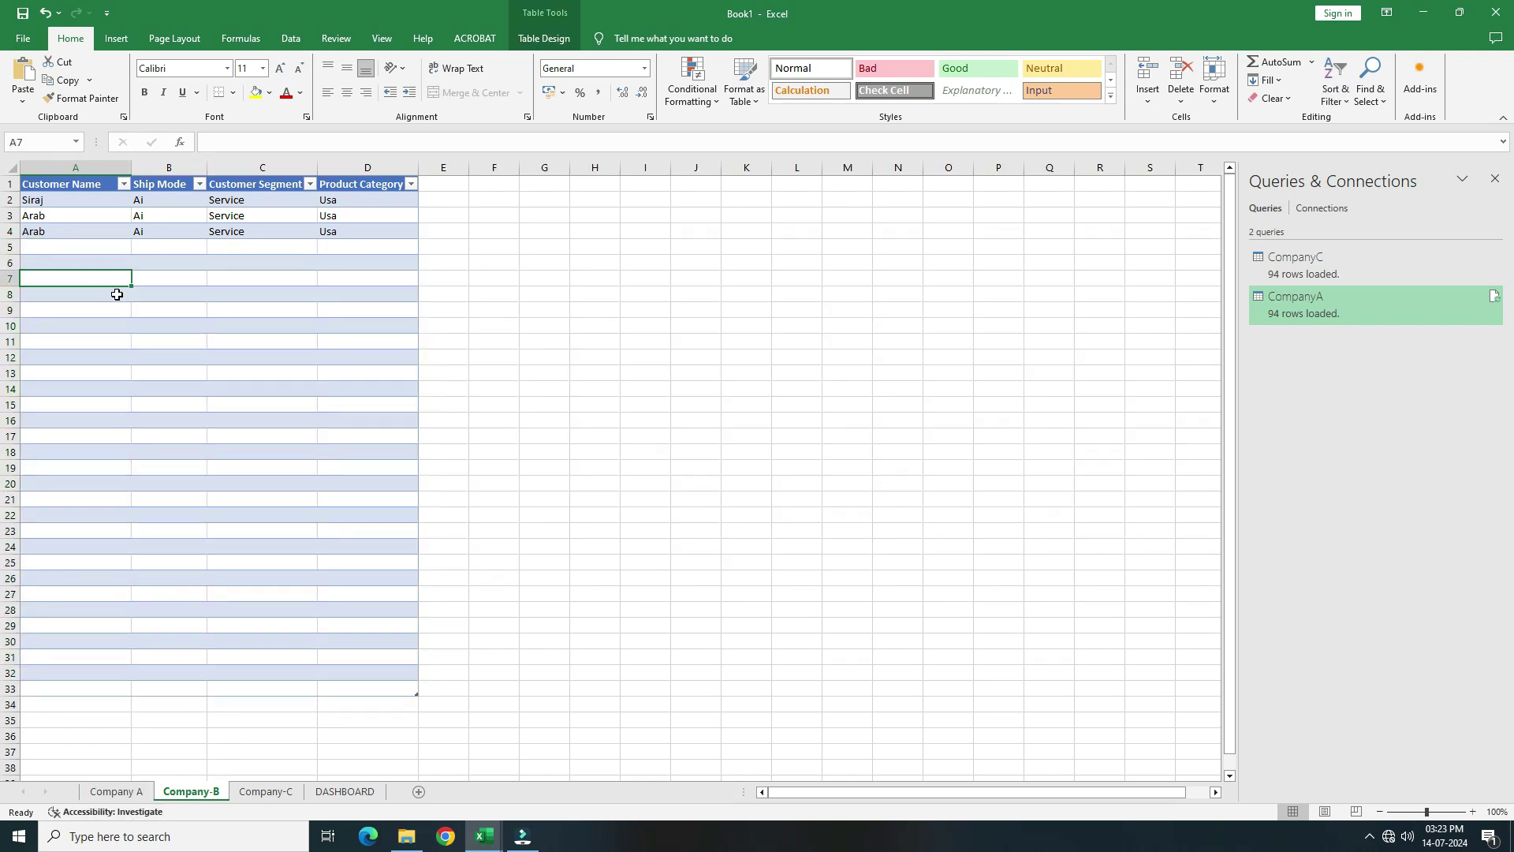
{"action": "left_click", "coordinate": [266, 791]}
{"action": "left_click_drag", "start_coordinate": [10, 263], "coordinate": [11, 316]}
{"action": "left_click", "coordinate": [622, 388]}
{"action": "left_click", "coordinate": [23, 249]}
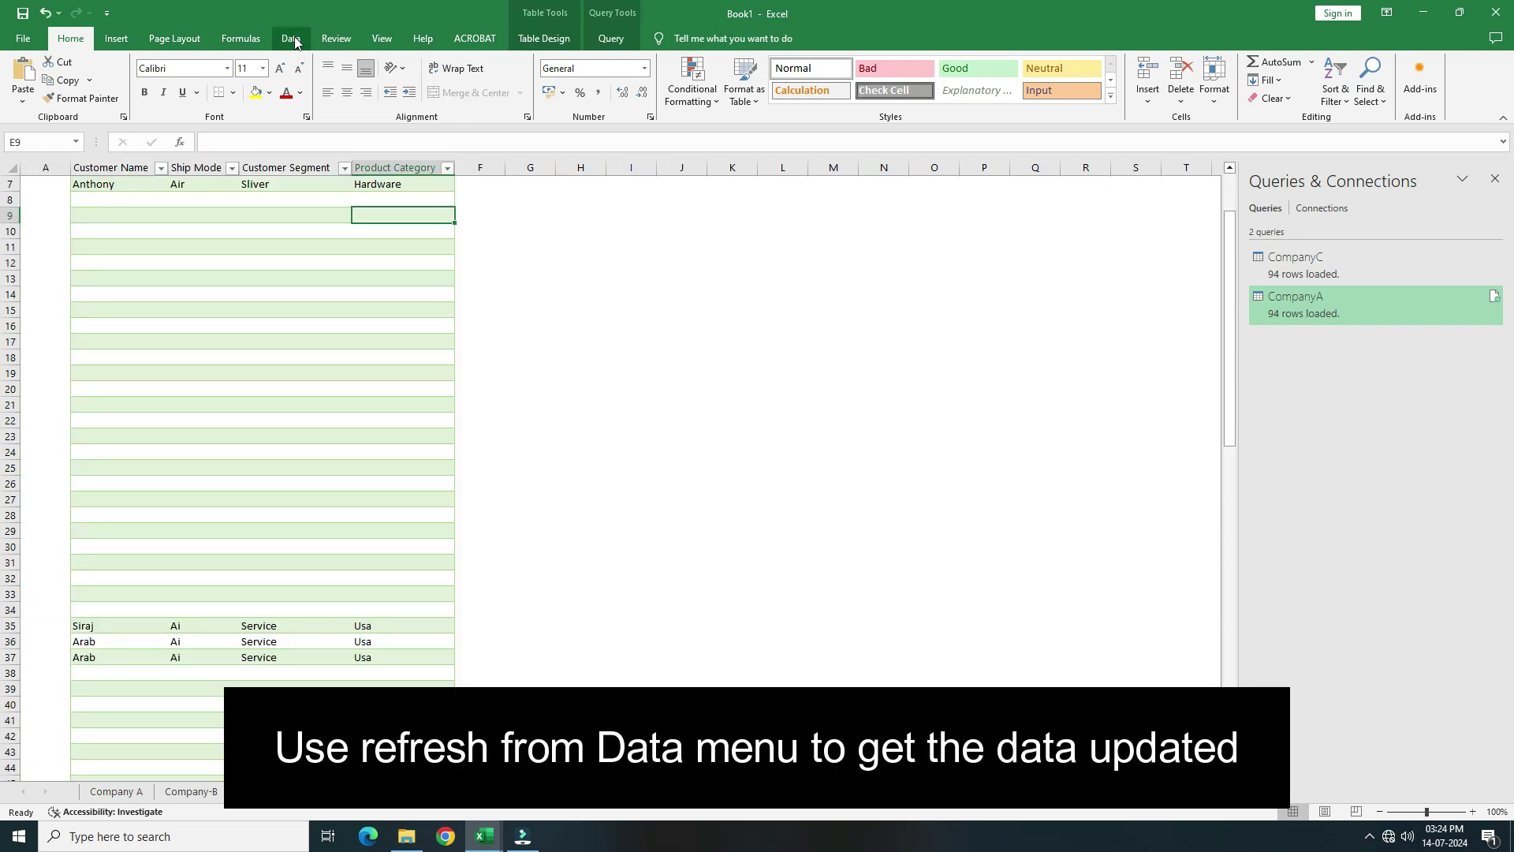
Refresh All so the DASHBOARD table holds 12 rows, then select Company A cell A7
{"action": "left_click", "coordinate": [290, 39]}
{"action": "left_click", "coordinate": [300, 73]}
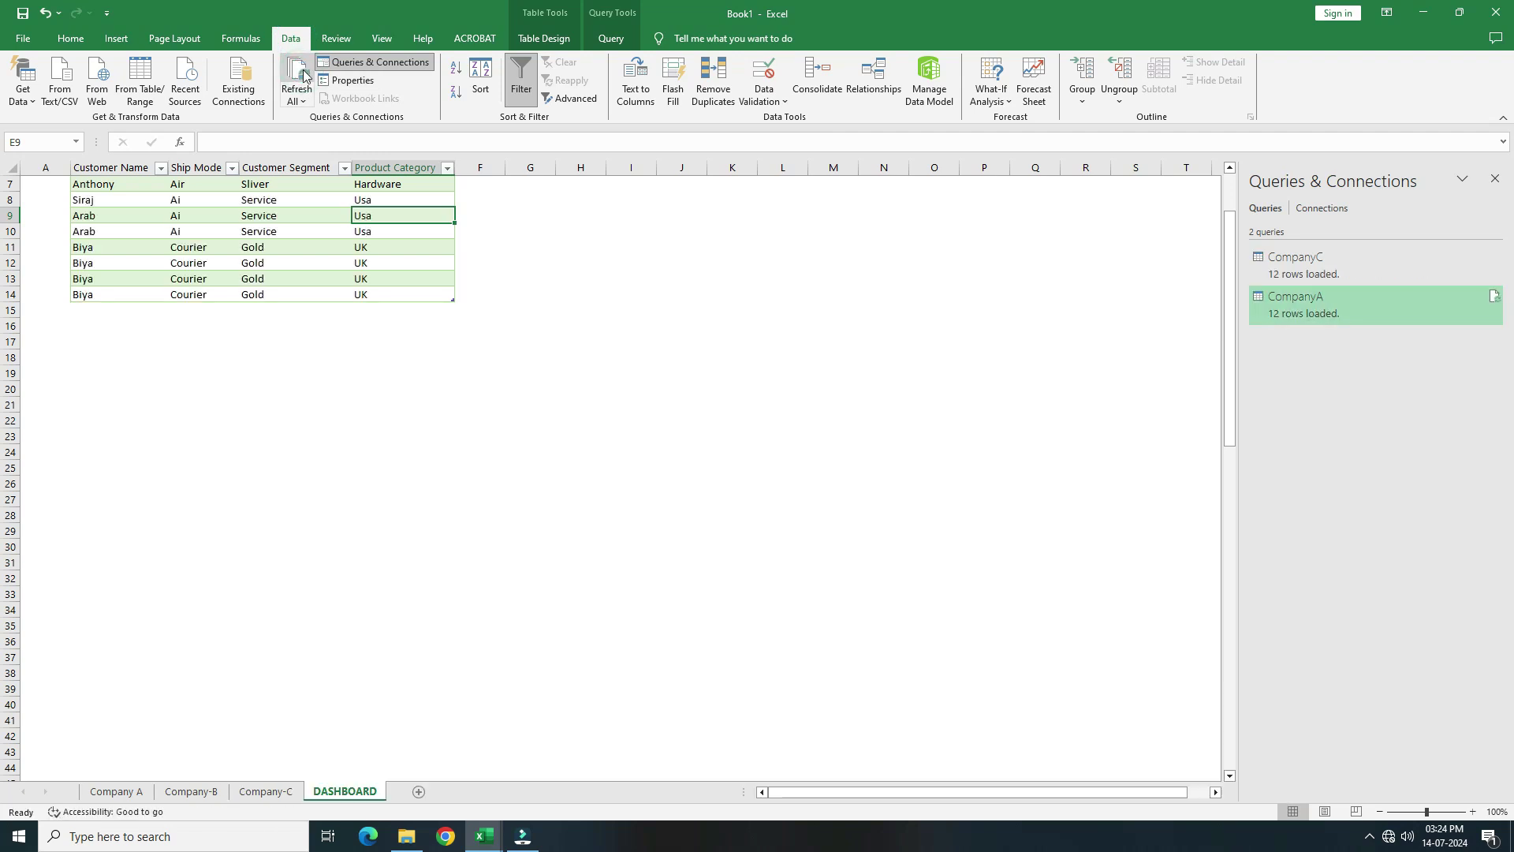
{"action": "scroll", "coordinate": [414, 298], "scroll_direction": "up", "scroll_amount": 2}
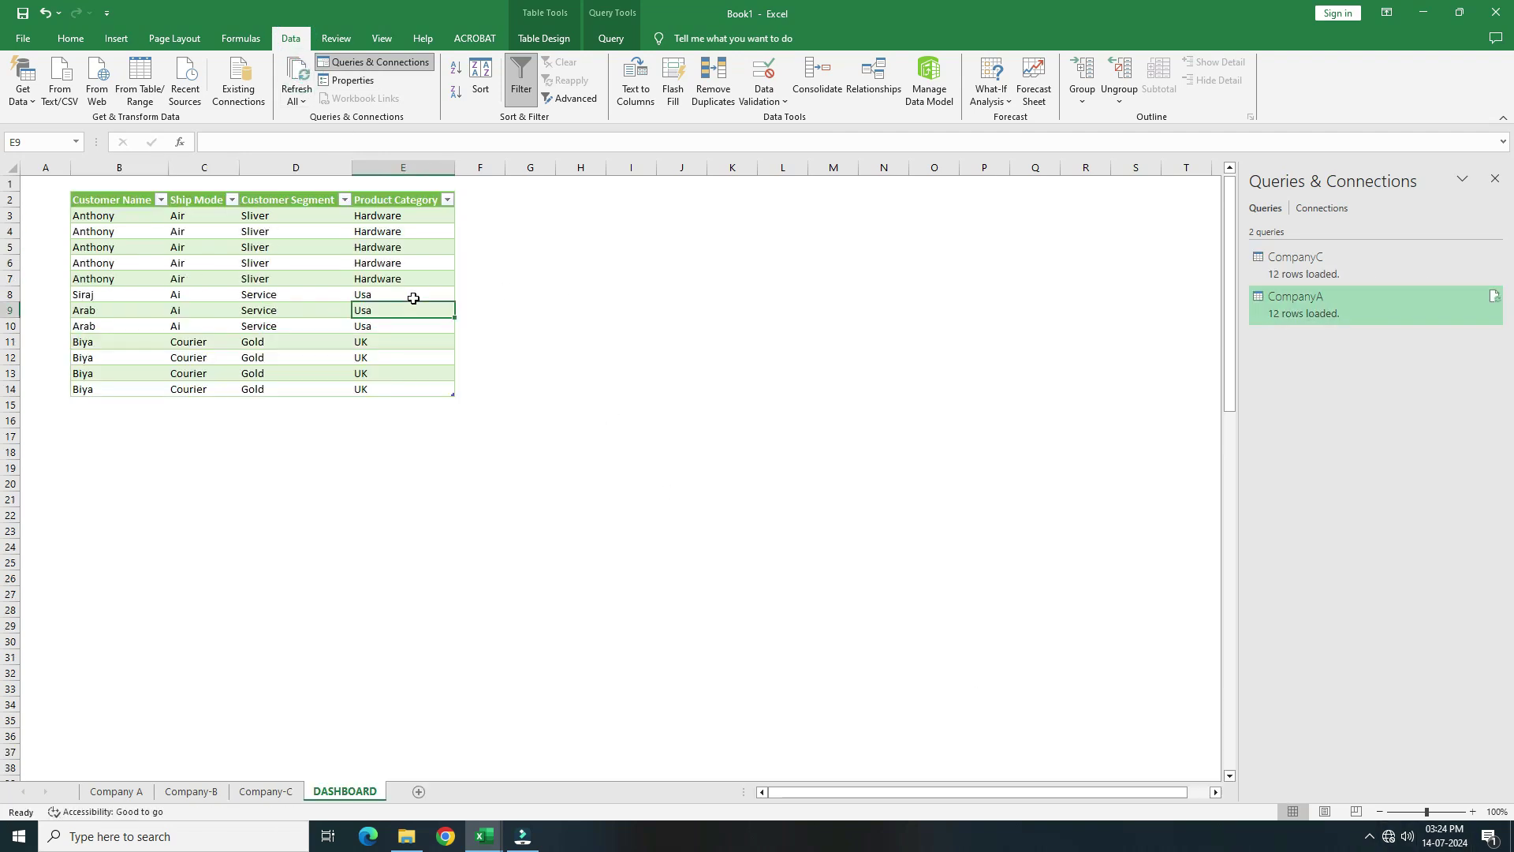
{"action": "left_click", "coordinate": [116, 791]}
{"action": "left_click", "coordinate": [83, 285]}
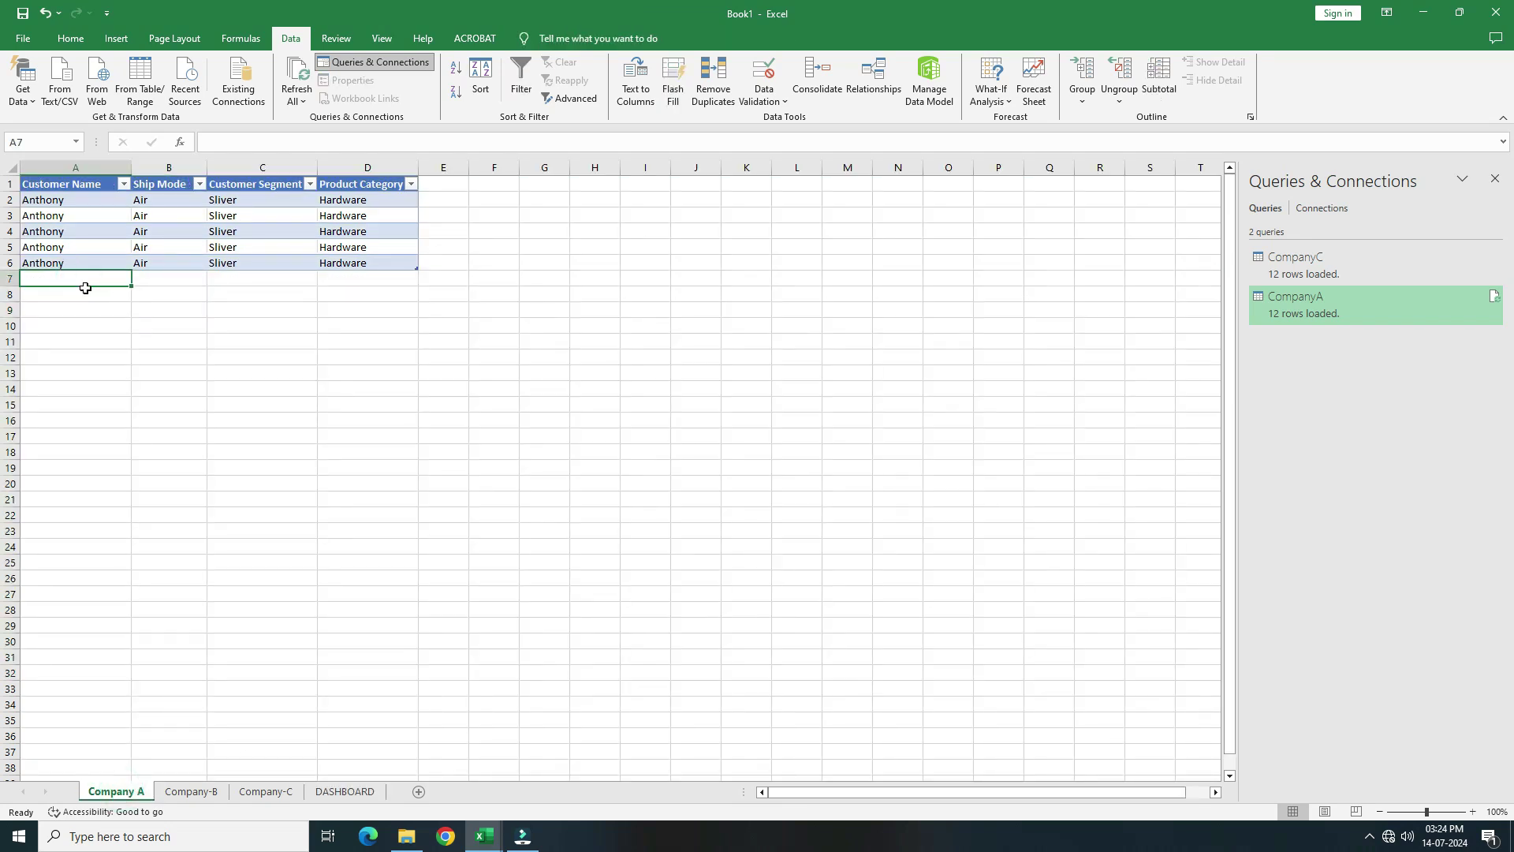
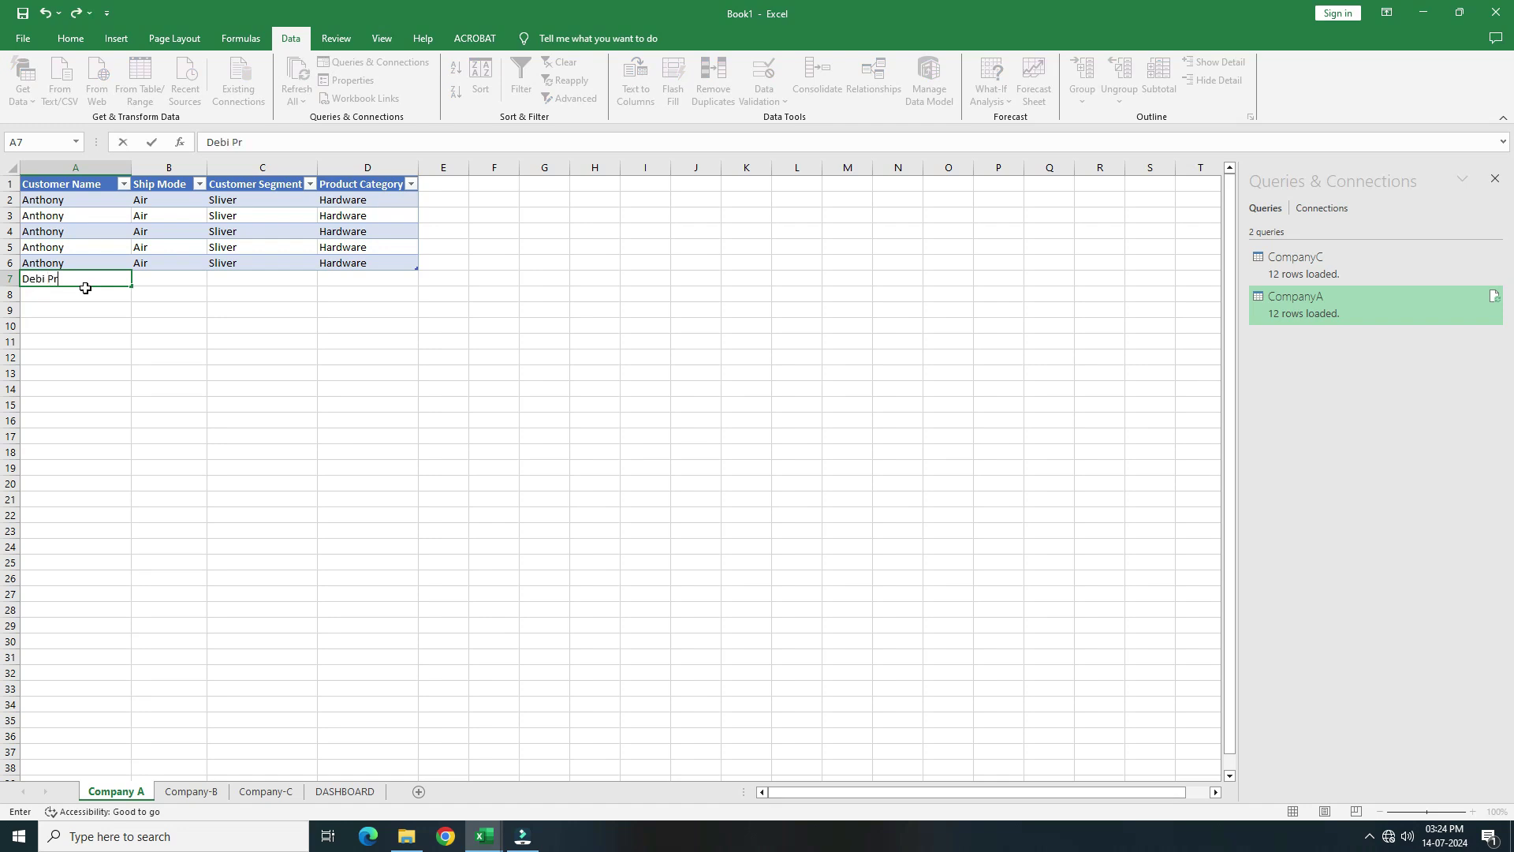
Add a Company A row with the customer's name, Bludart, Gold and Software, then refresh DASHBOARD
{"action": "key", "text": "Tab"}
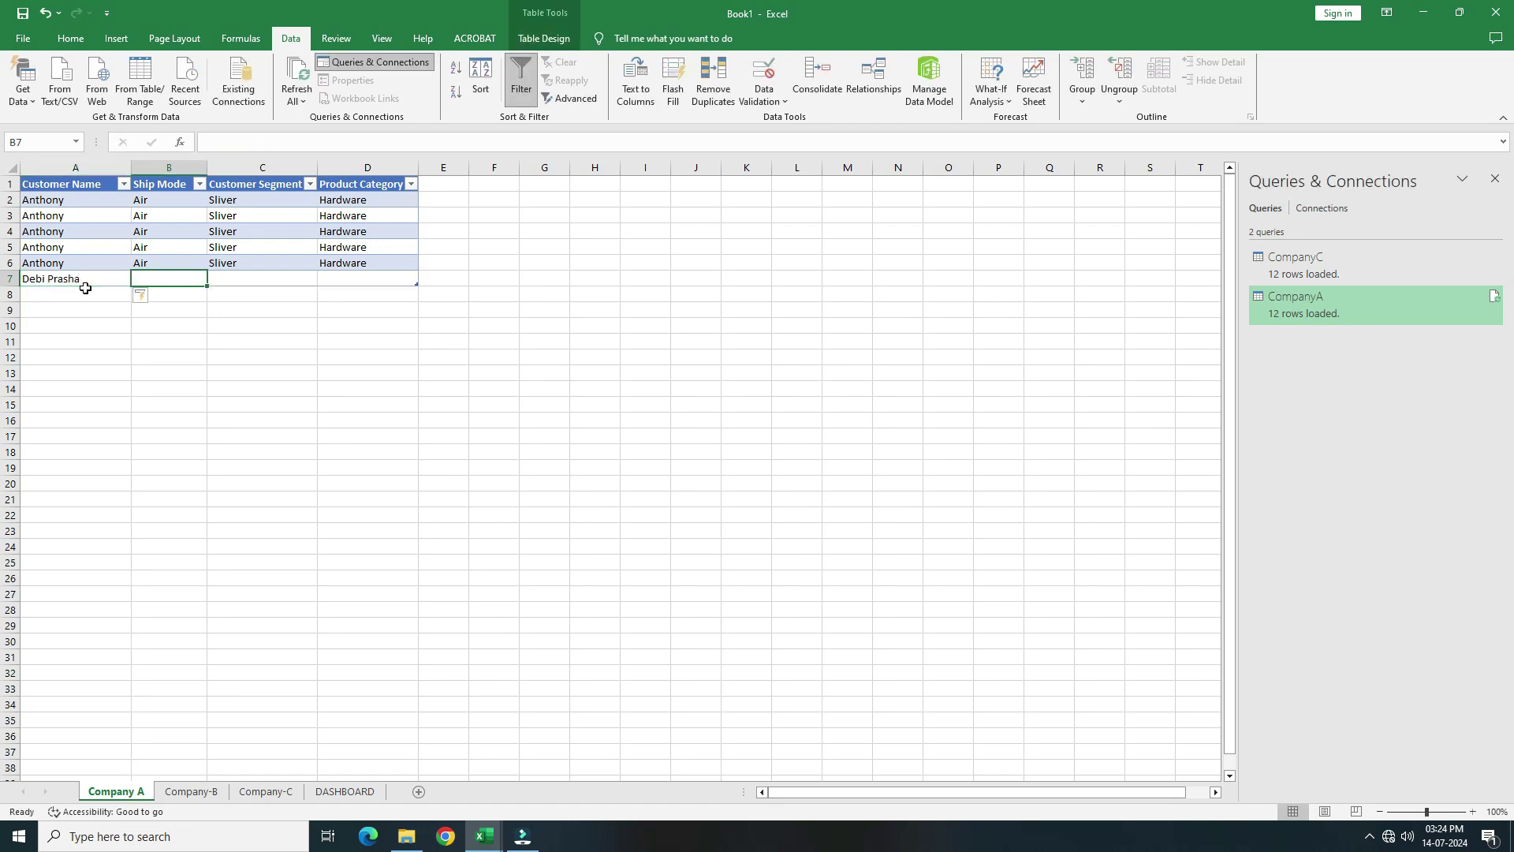
{"action": "type", "text": "Bl"}
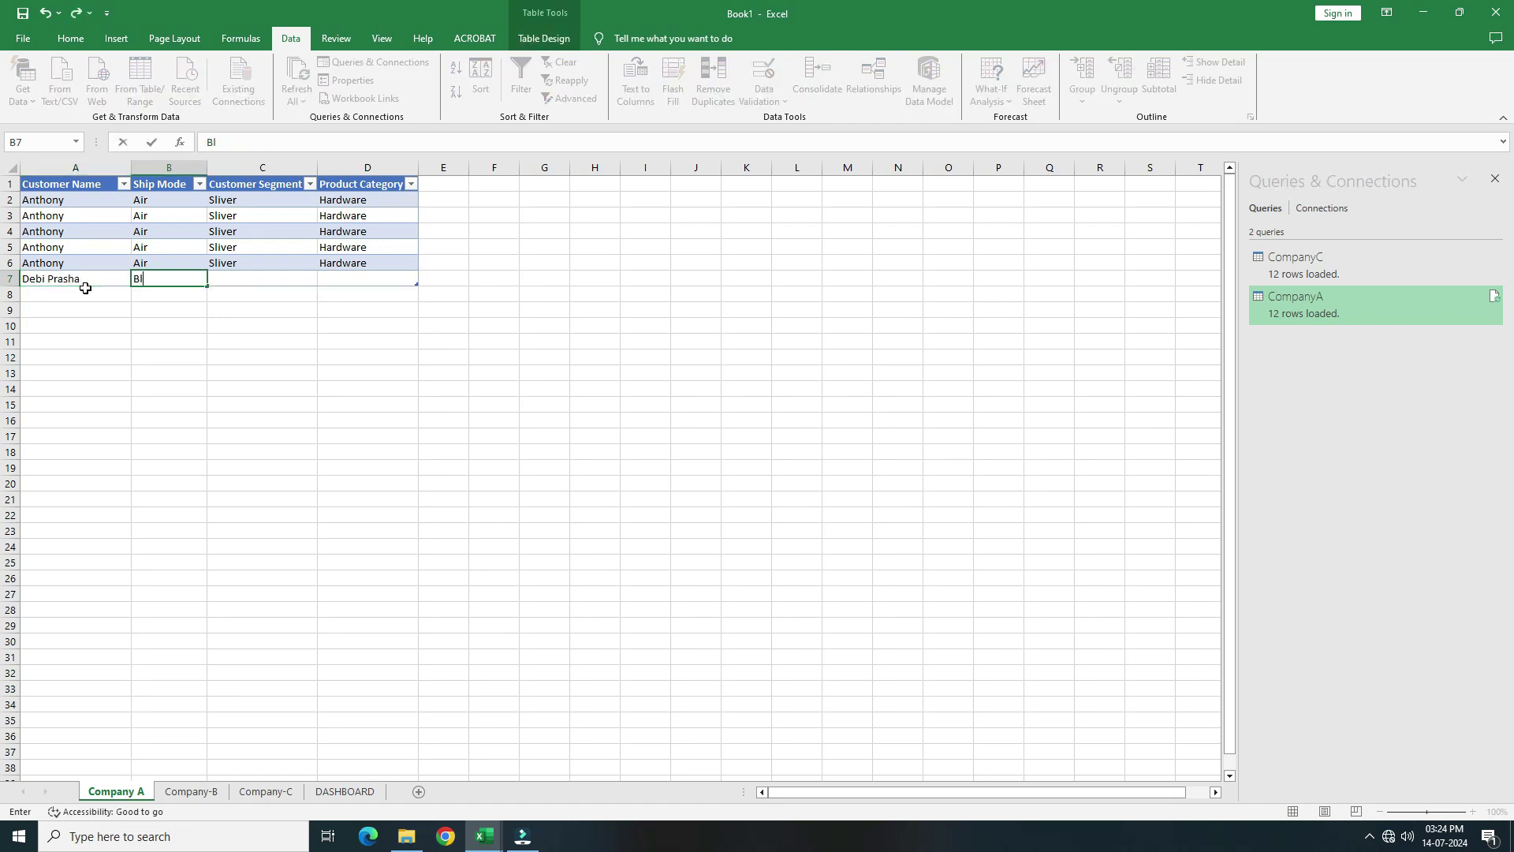
{"action": "type", "text": "udart"}
{"action": "key", "text": "Tab"}
{"action": "type", "text": "Gold"}
{"action": "key", "text": "Tab"}
{"action": "type", "text": "Software"}
{"action": "left_click", "coordinate": [90, 247]}
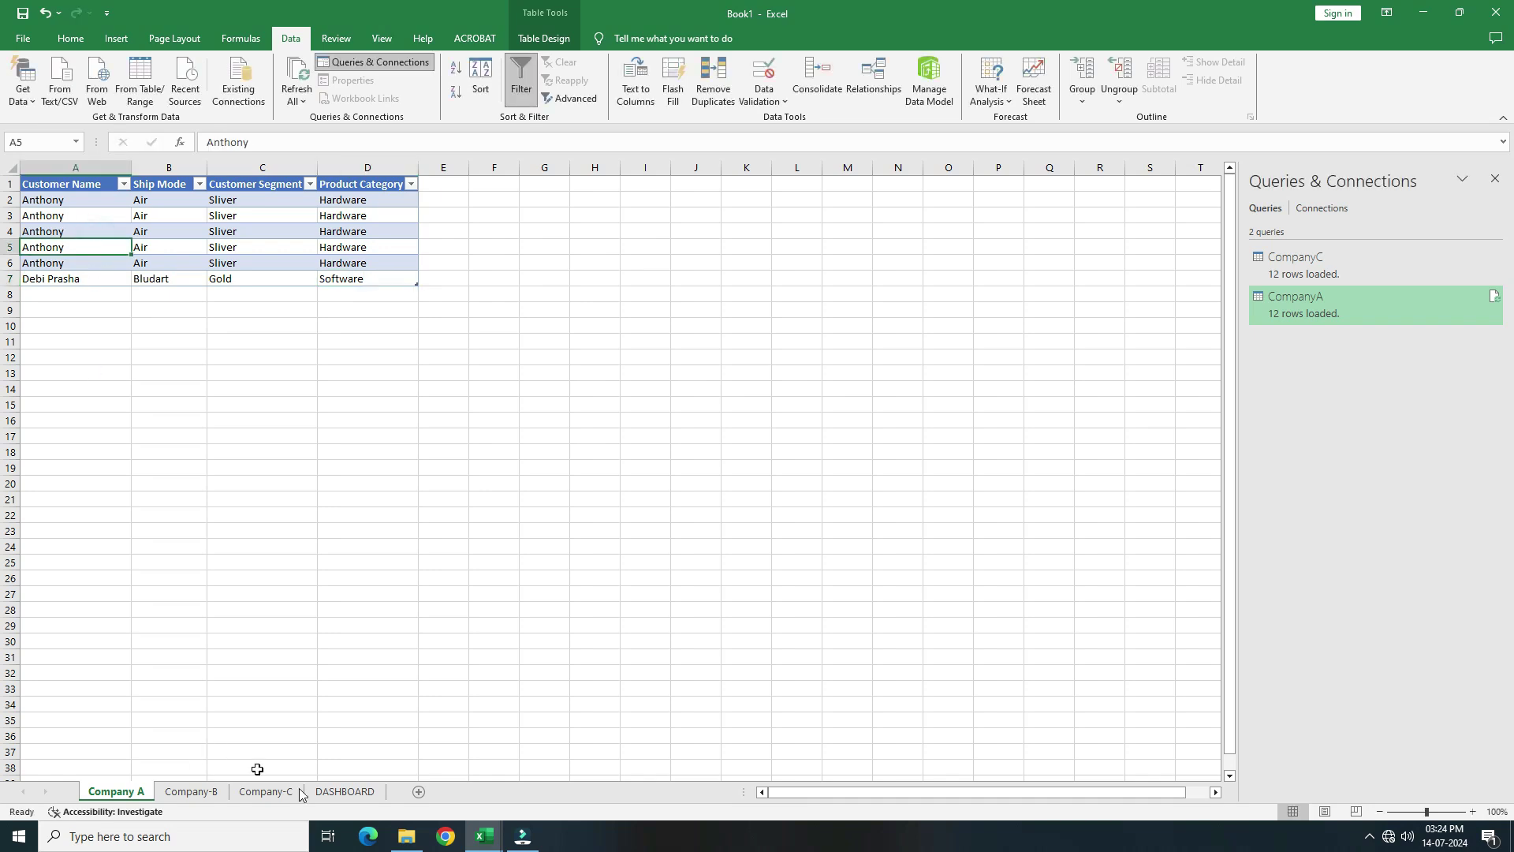
{"action": "left_click", "coordinate": [347, 792]}
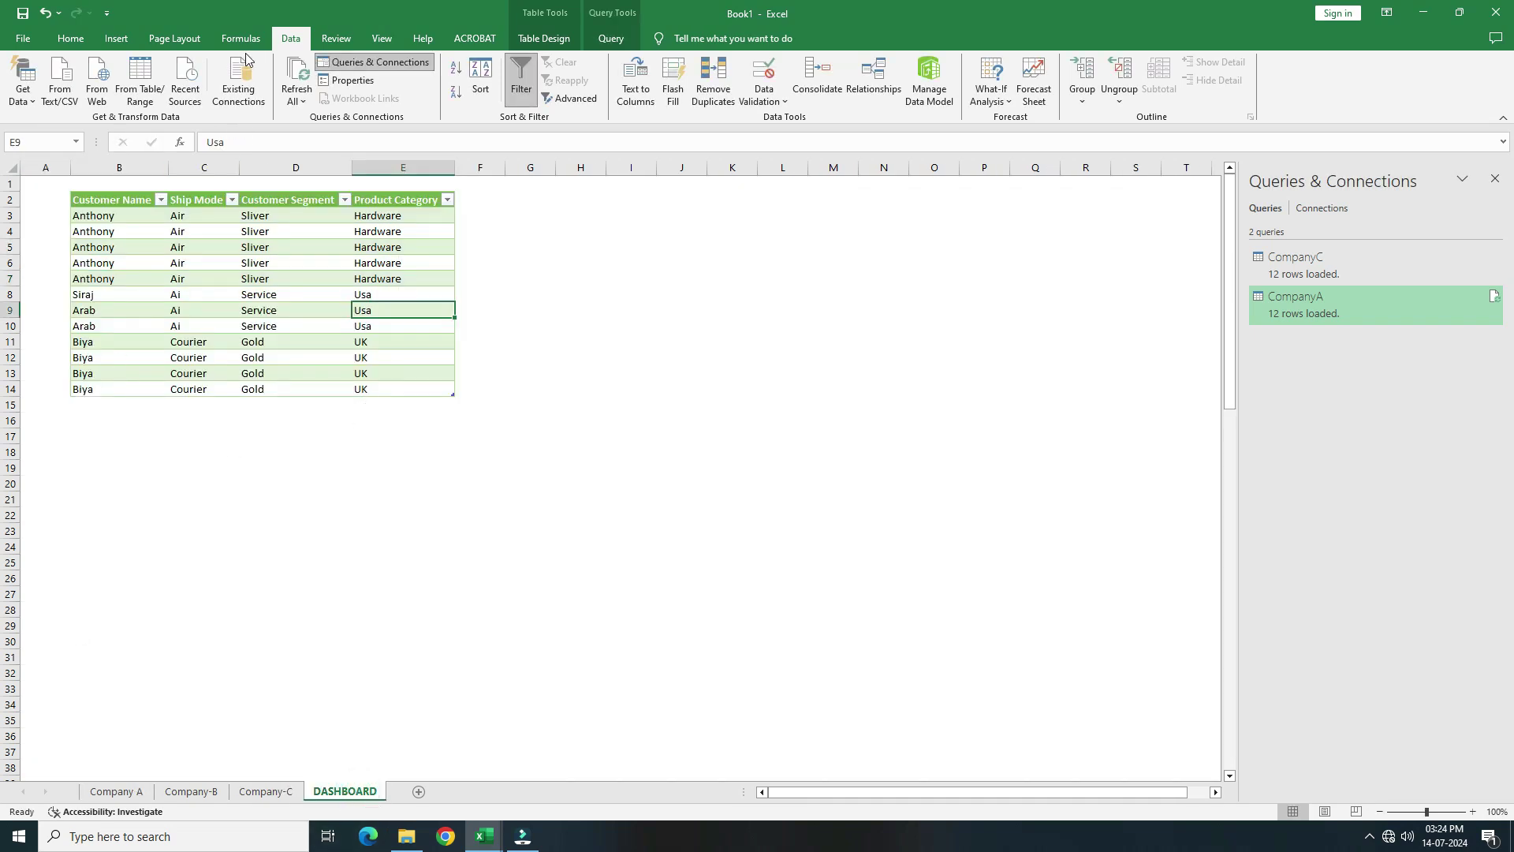
{"action": "left_click", "coordinate": [299, 72]}
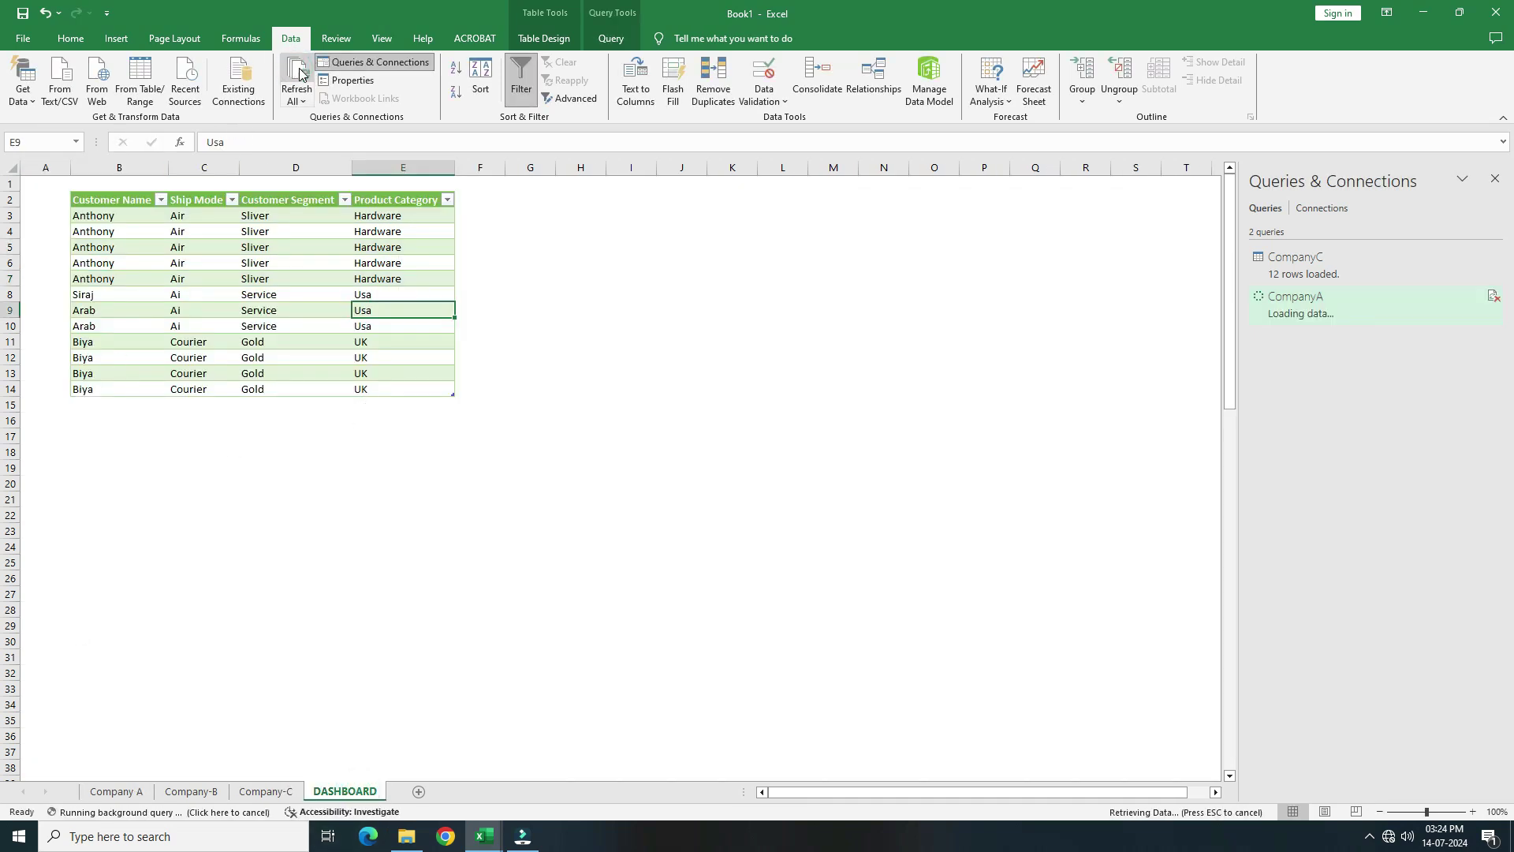